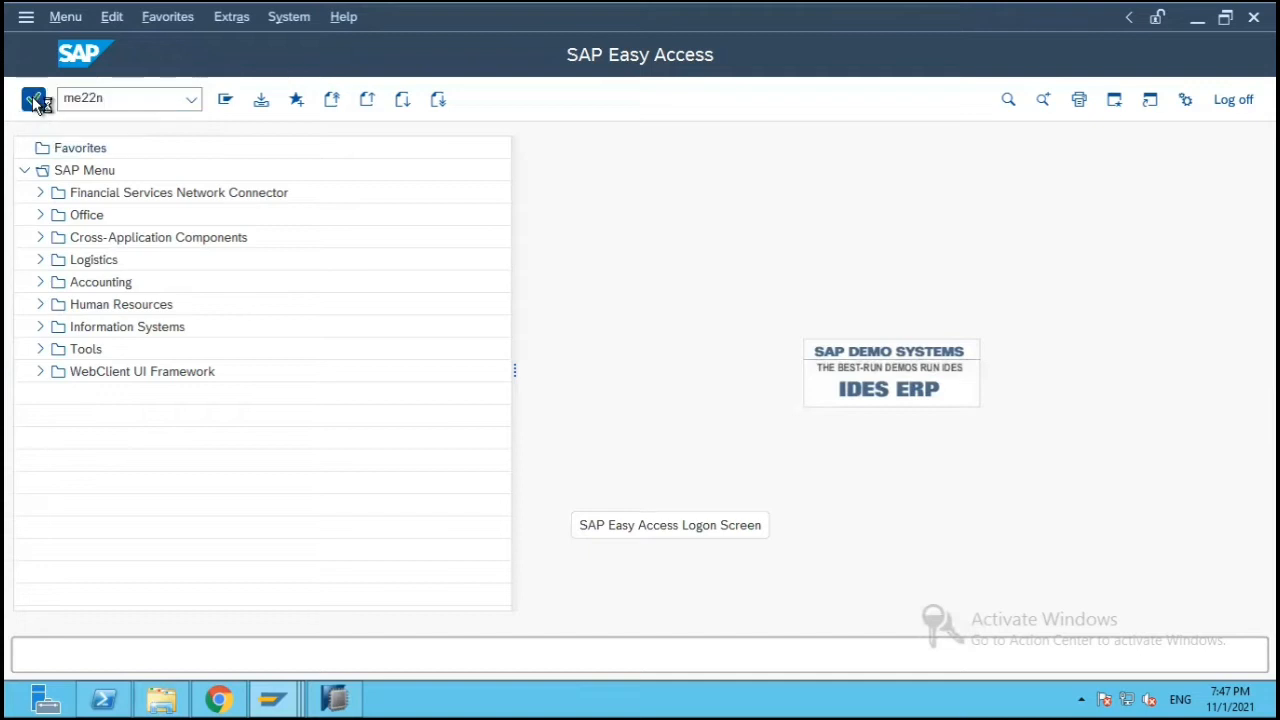
# Step: Start transaction me22n for the purchase order and switch to the CDHDR table selection window
pyautogui.click(35, 101)
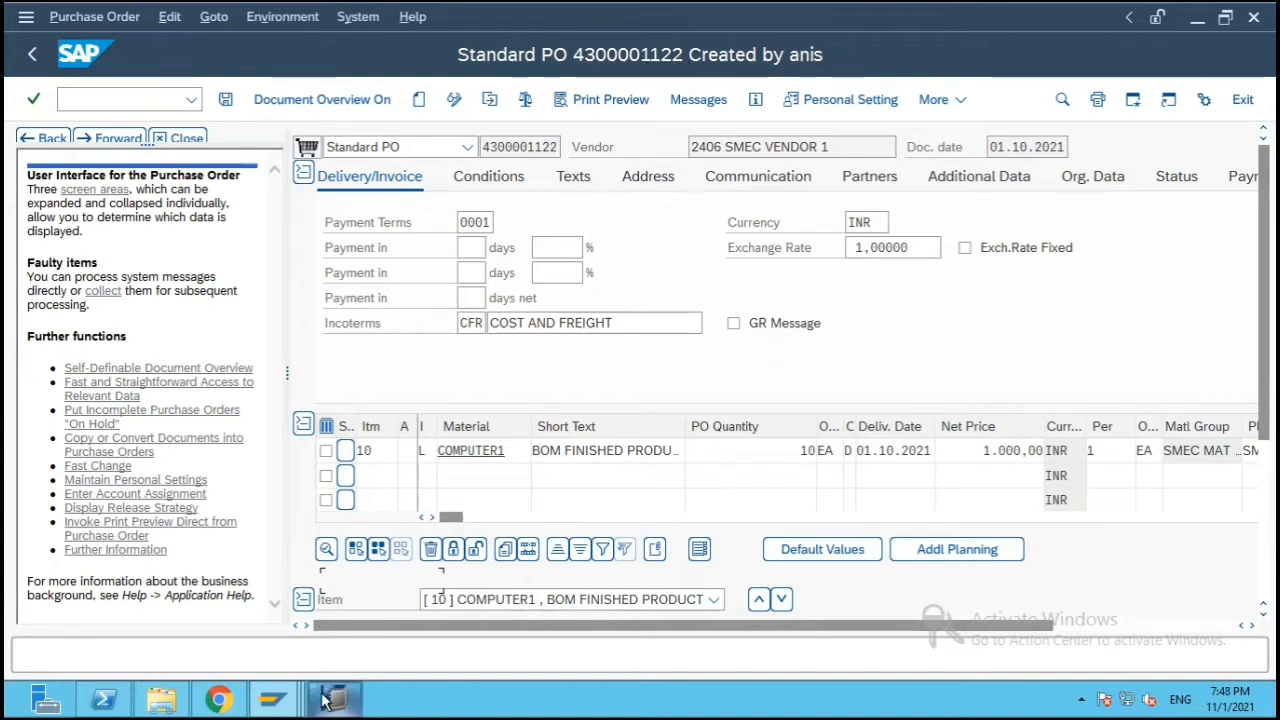
pyautogui.moveTo(283, 702)
pyautogui.moveTo(334, 698)
pyautogui.click(344, 597)
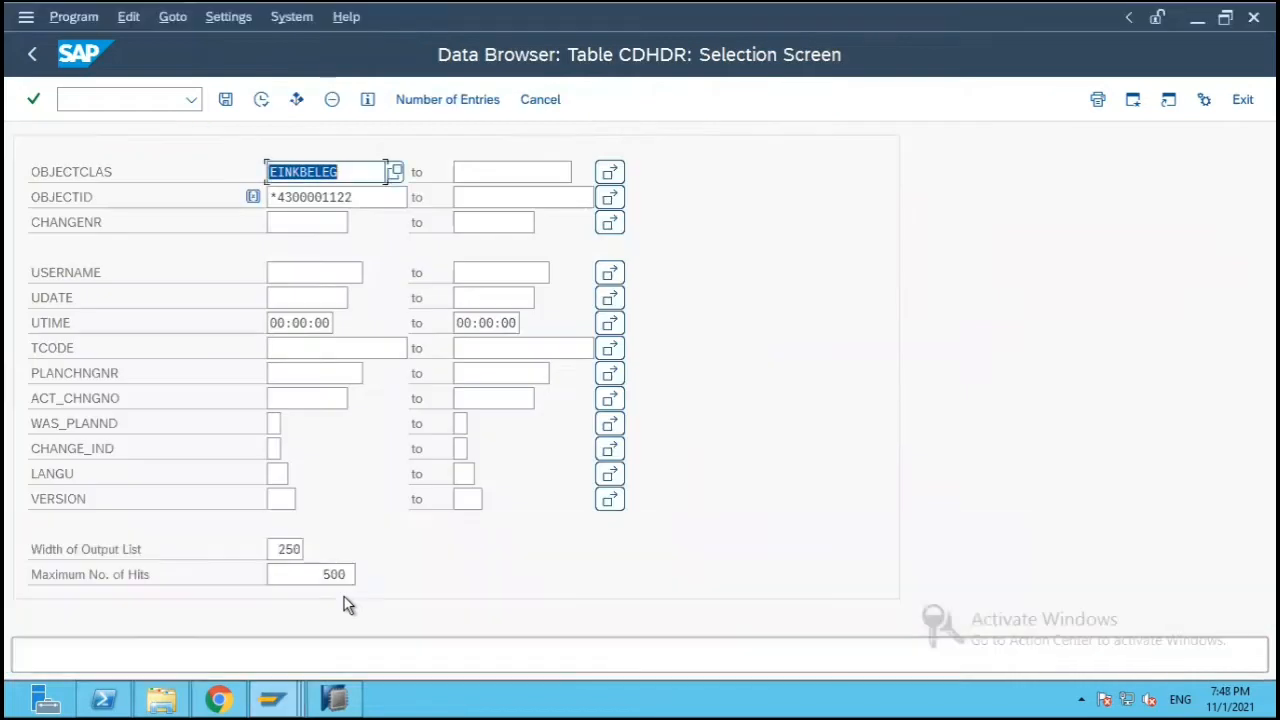
# Step: Run the CDHDR selection for object class EINKBELEG and the purchase order's object ID, and copy the resulting entry's change number
pyautogui.click(350, 172)
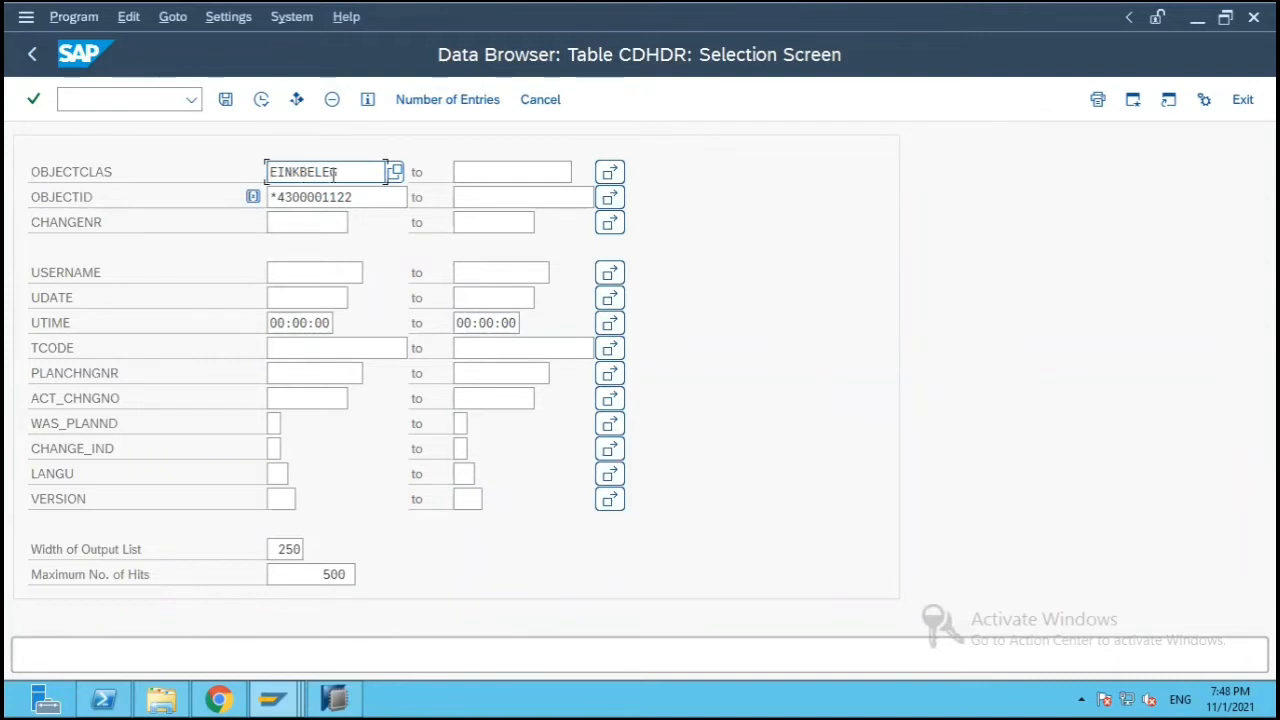
pyautogui.click(275, 200)
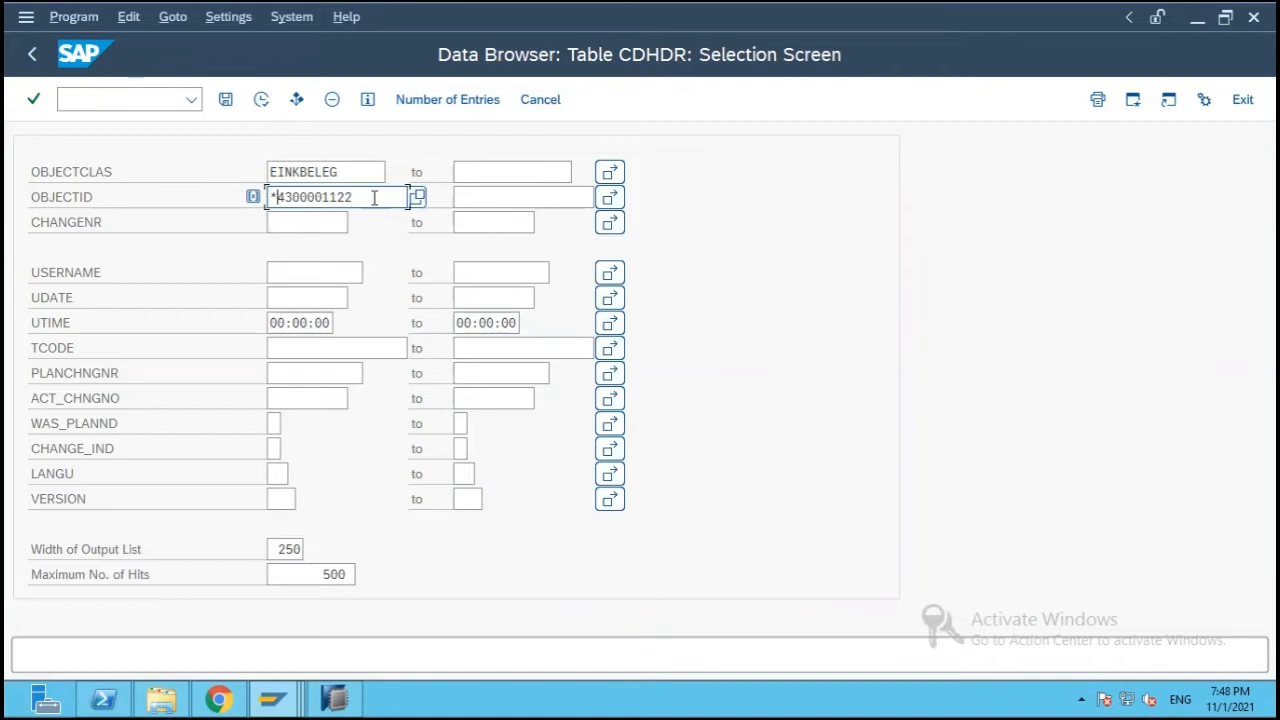
pyautogui.click(260, 100)
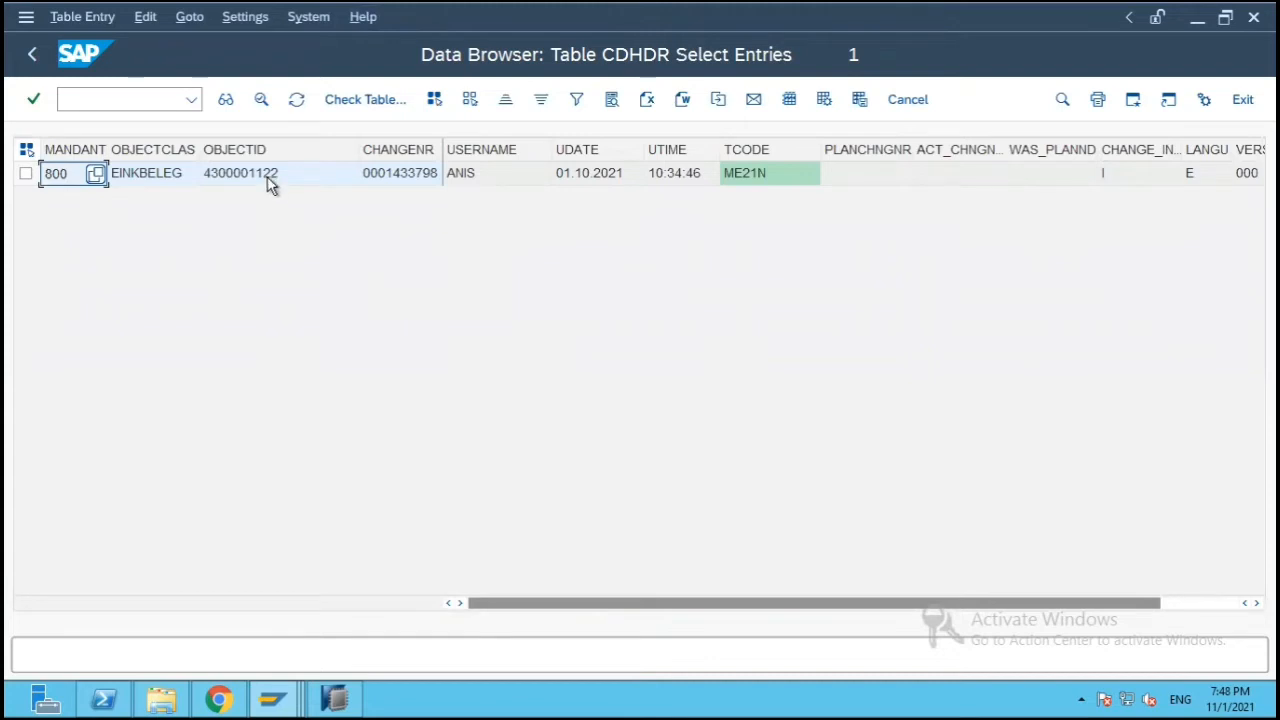
pyautogui.click(391, 187)
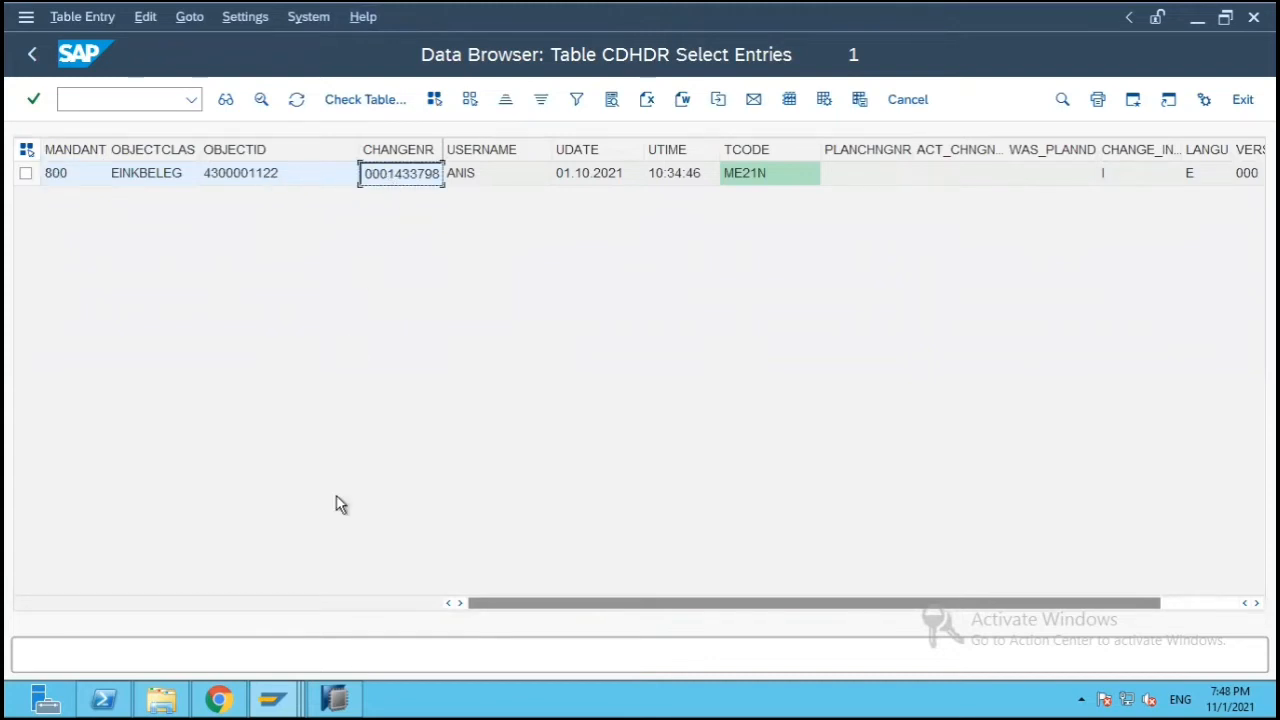
# Step: Return to the CDPOS selection screen and set the object class to EINKBELEG
pyautogui.click(272, 698)
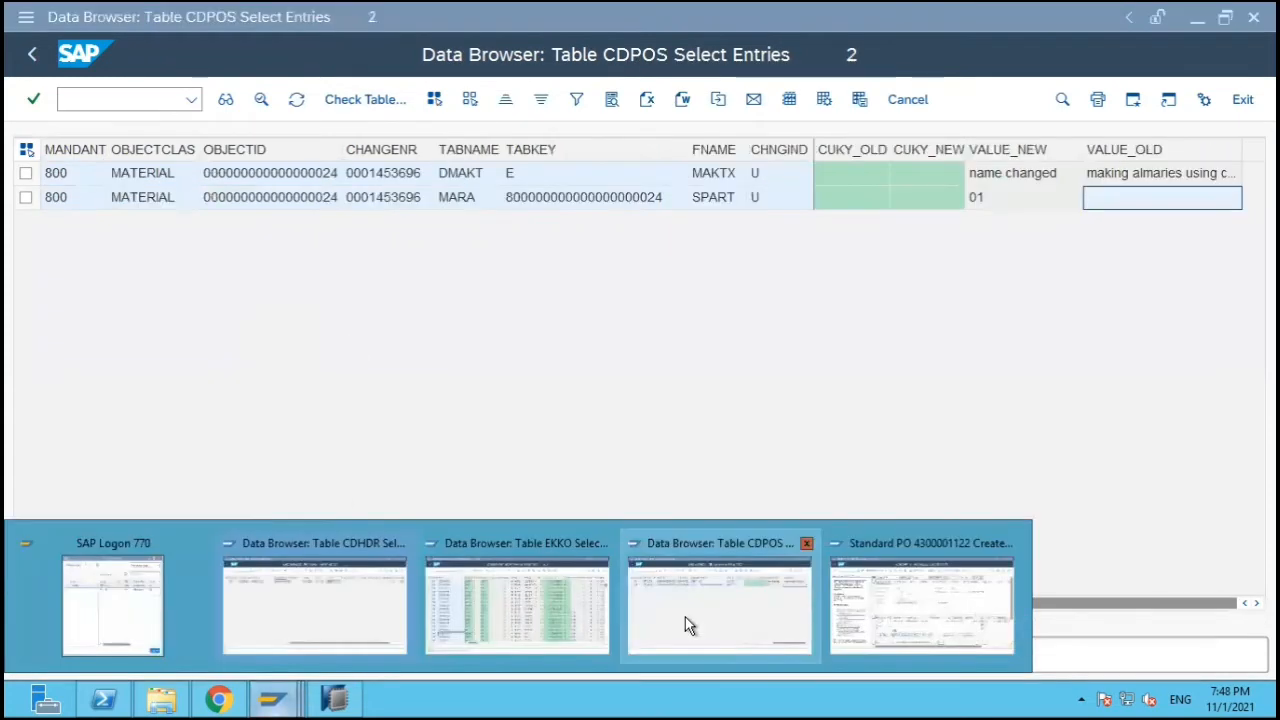
pyautogui.click(685, 617)
pyautogui.click(32, 54)
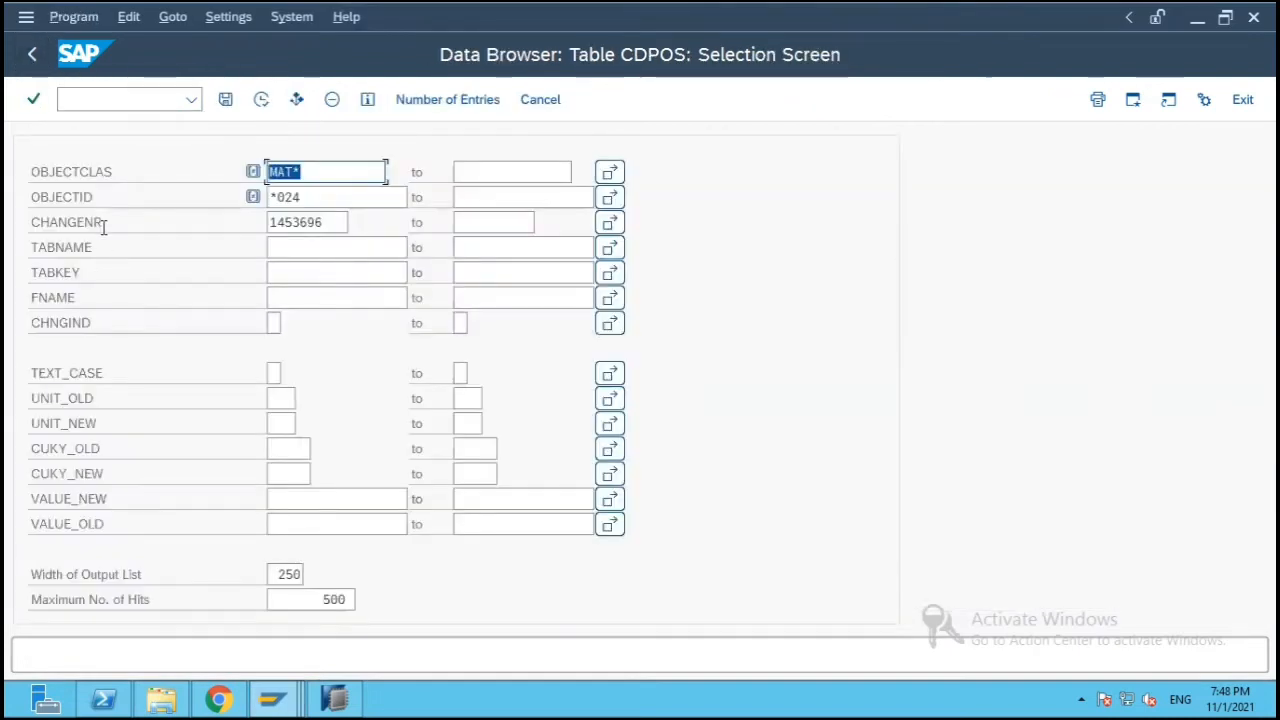
pyautogui.press('BackSpace')
pyautogui.write('EIN')
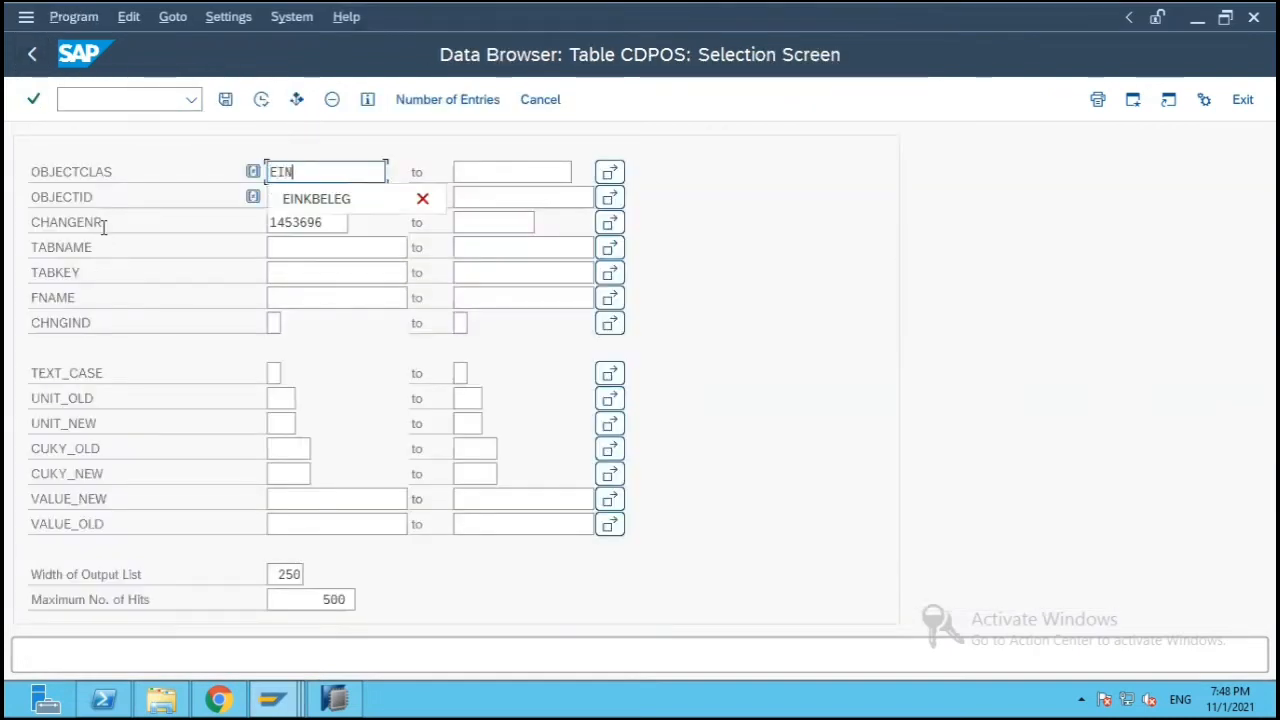
pyautogui.press('Down')
pyautogui.press('Return')
pyautogui.press('Tab')
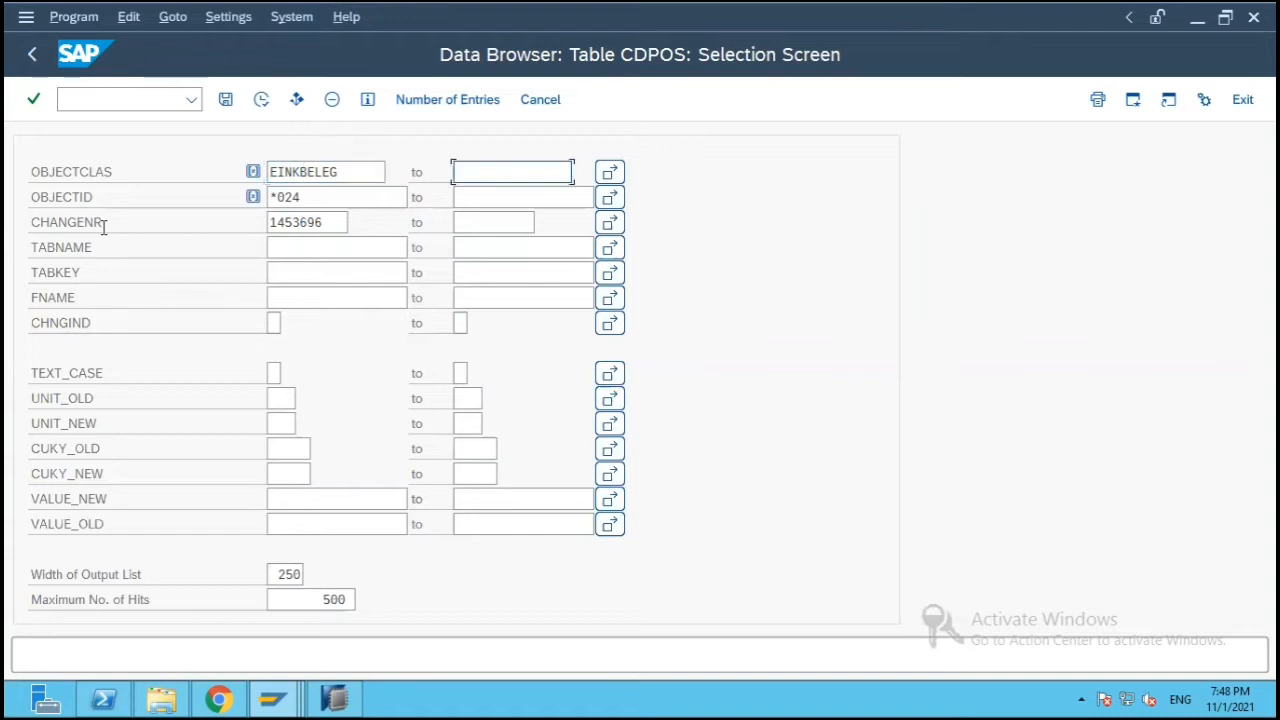
pyautogui.press('Tab')
pyautogui.press('Tab')
pyautogui.press('BackSpace')
pyautogui.press('Tab')
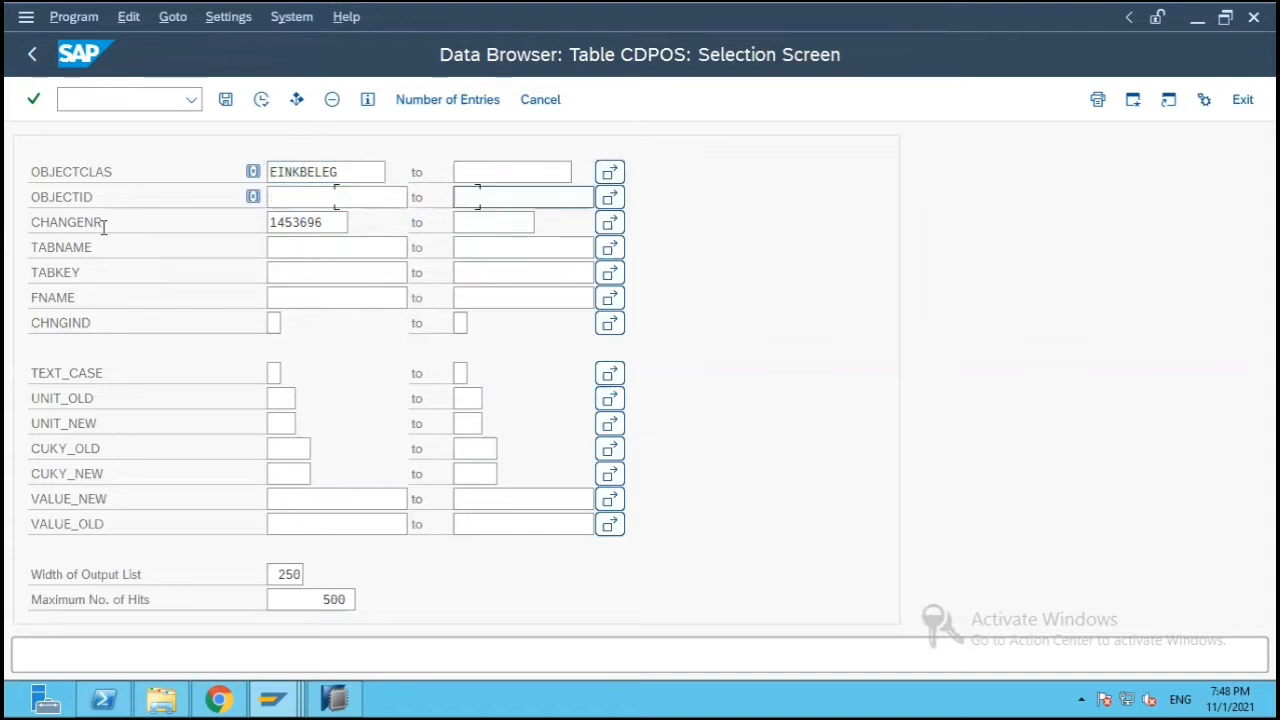
pyautogui.press('Tab')
pyautogui.press('Tab')
pyautogui.hotkey('ctrl', 'v')
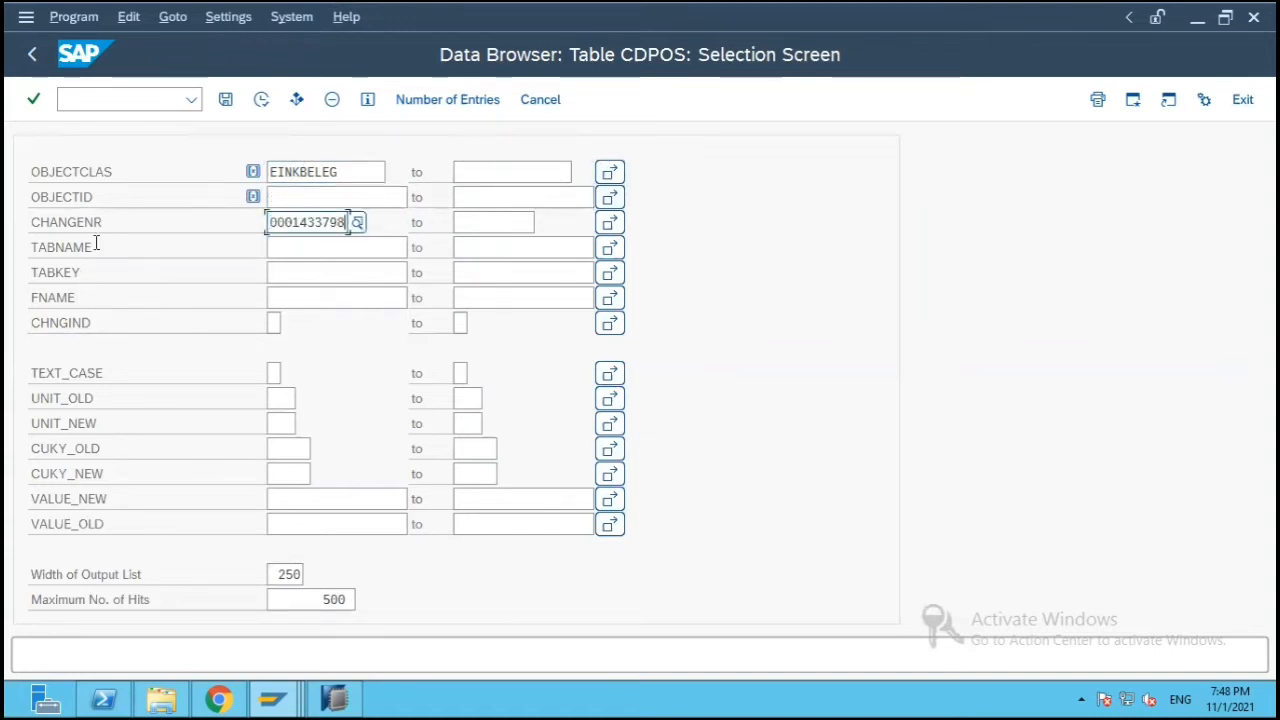
pyautogui.click(261, 99)
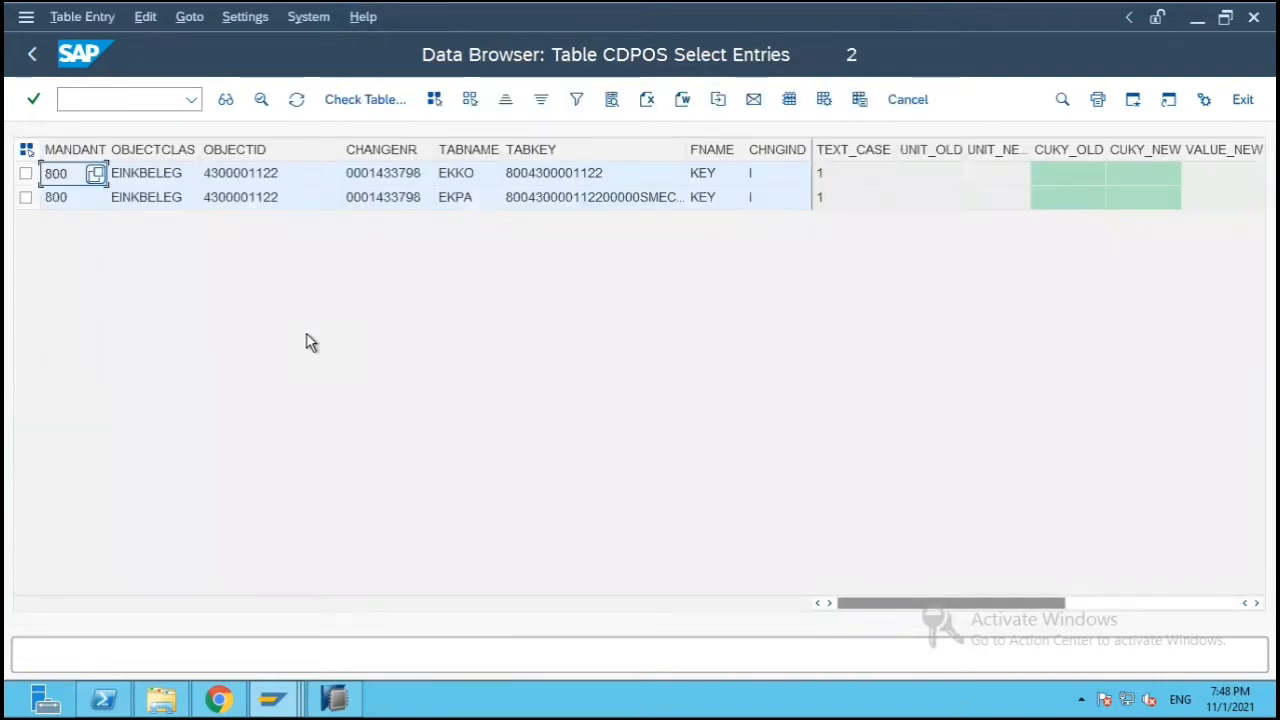
# Step: Examine the object class and table name of the listed CDPOS entries
pyautogui.click(166, 180)
pyautogui.click(155, 204)
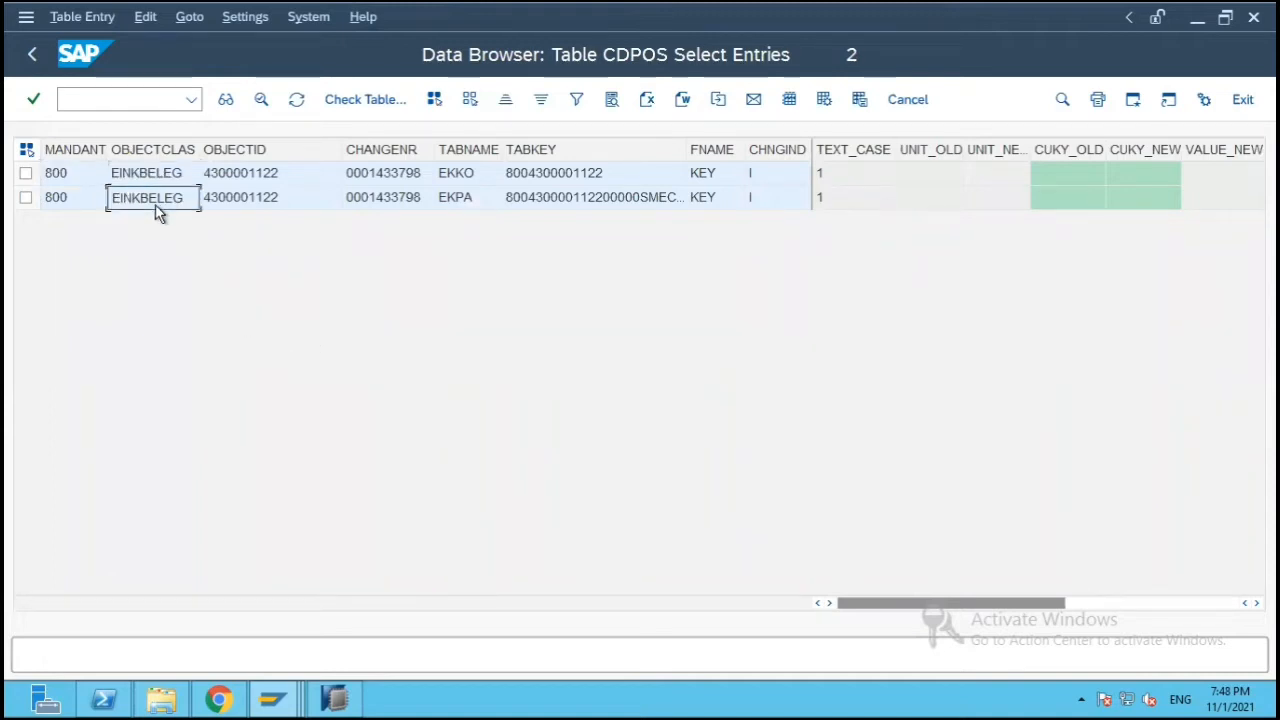
pyautogui.click(462, 180)
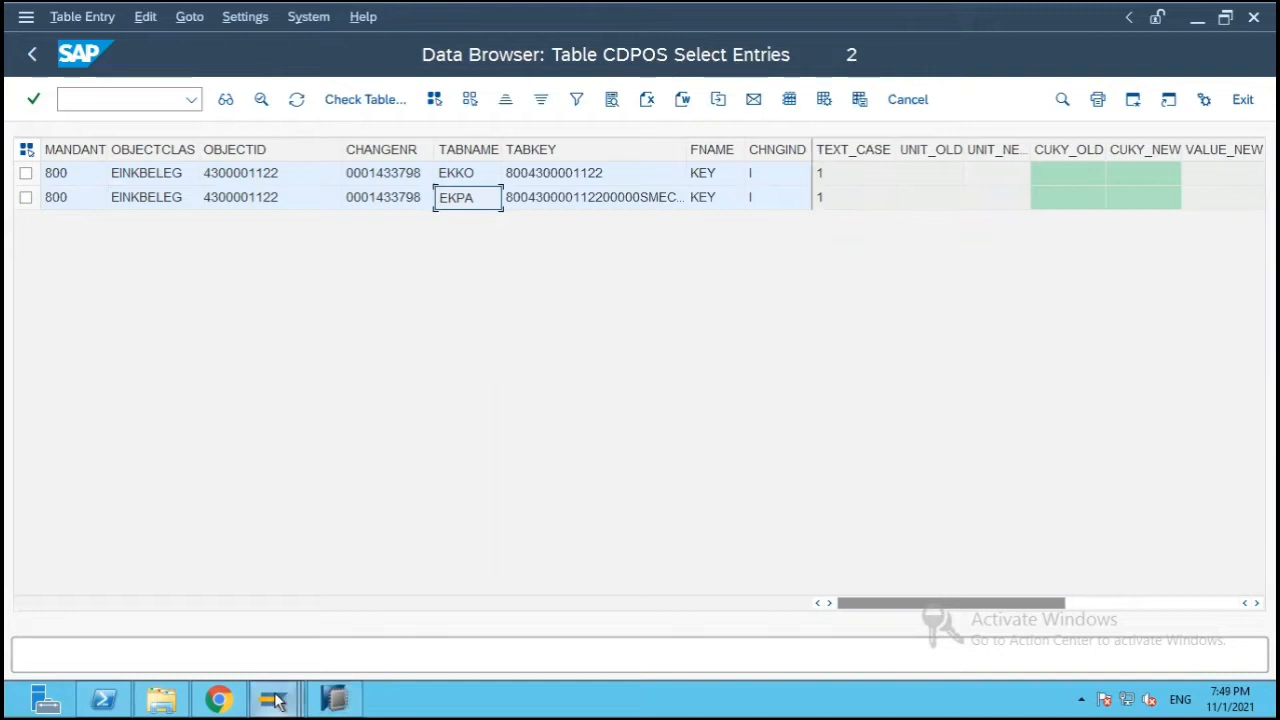
# Step: Switch to the purchase order and set its first payment period to 10 days
pyautogui.moveTo(340, 698)
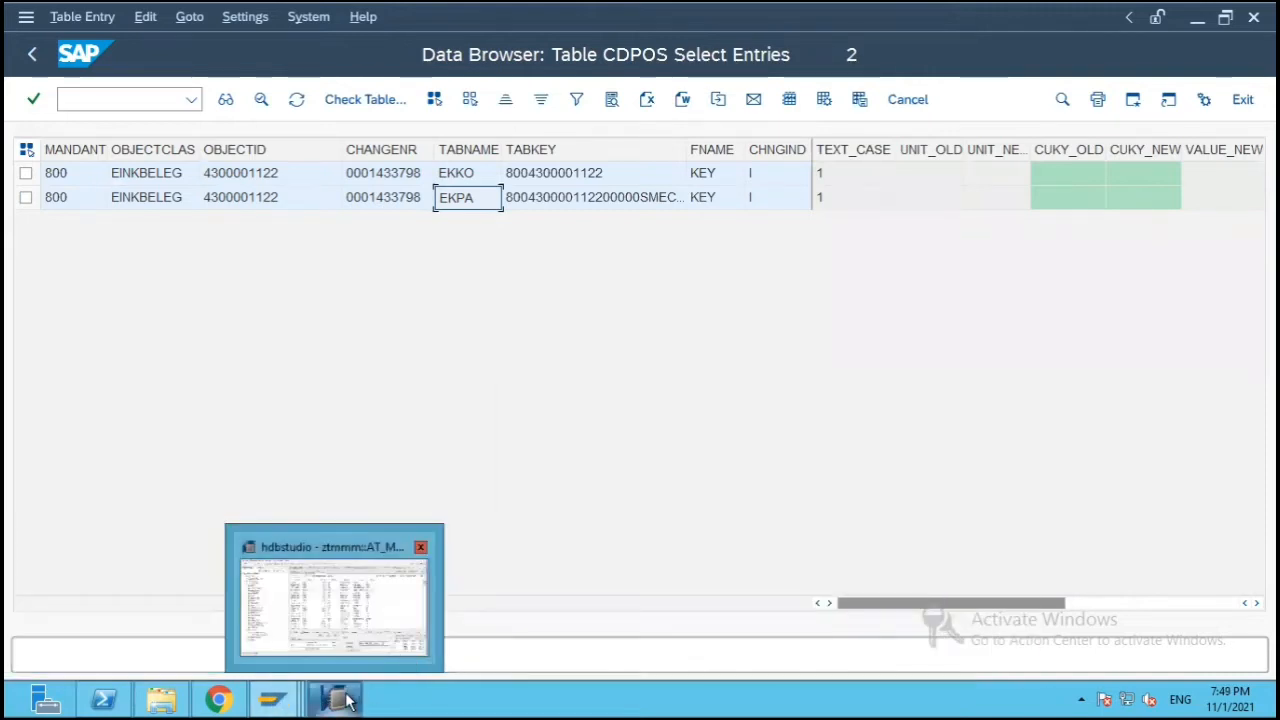
pyautogui.click(348, 701)
pyautogui.moveTo(270, 698)
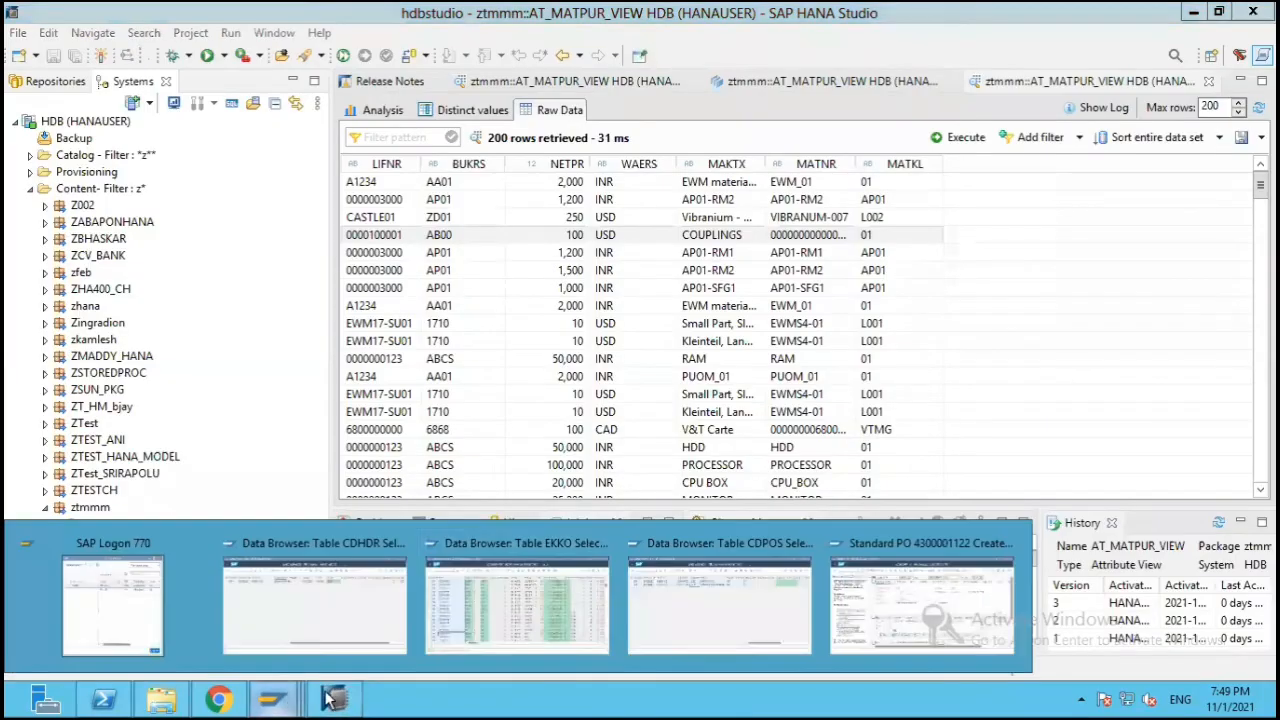
pyautogui.click(913, 608)
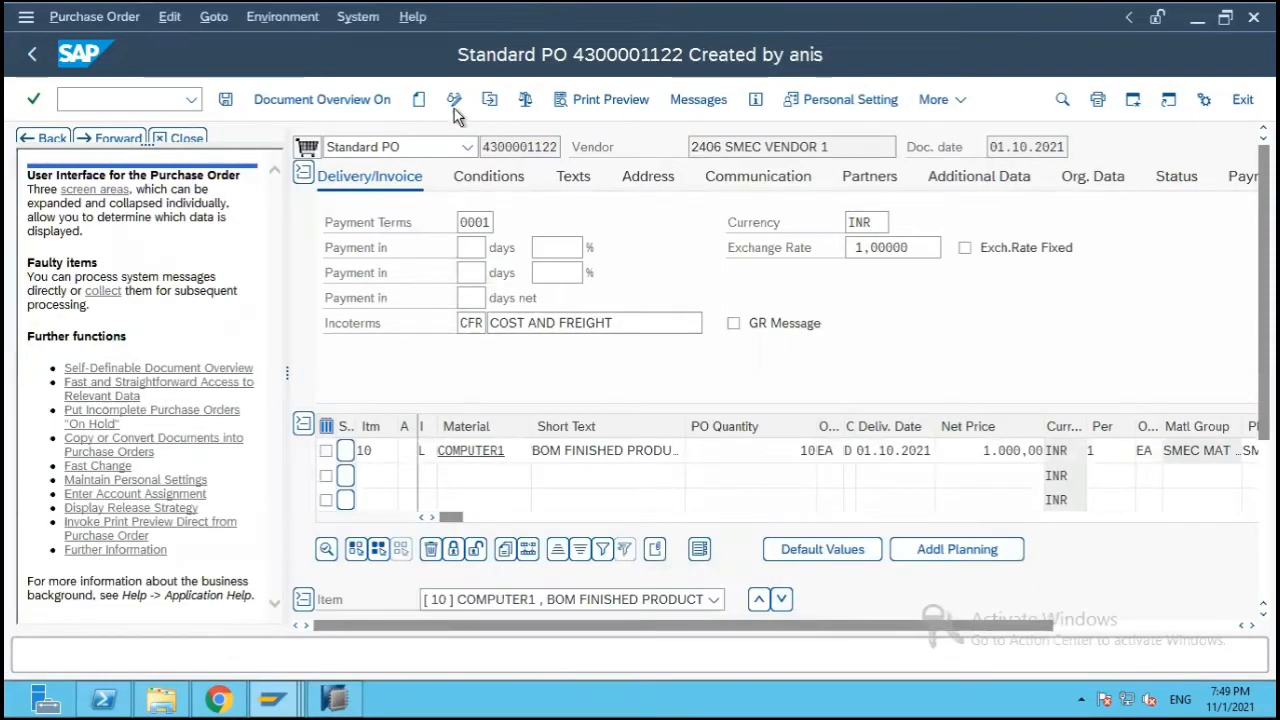
pyautogui.click(475, 248)
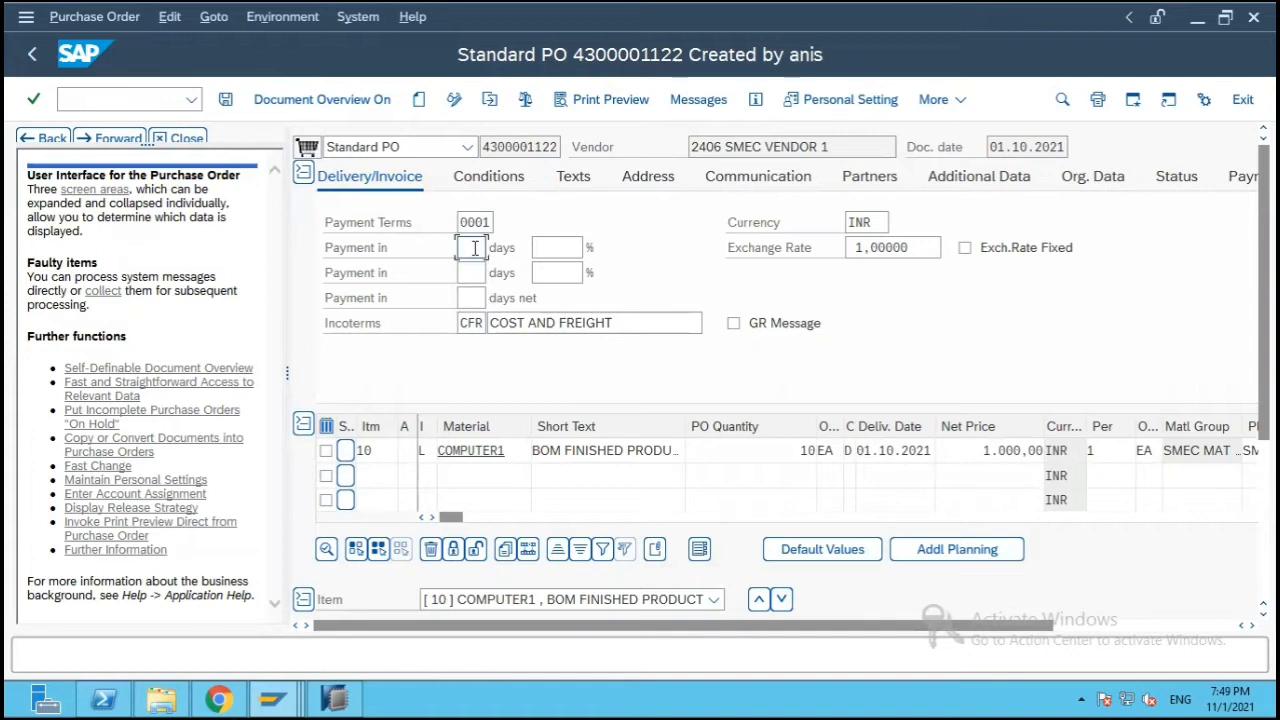
pyautogui.write('10')
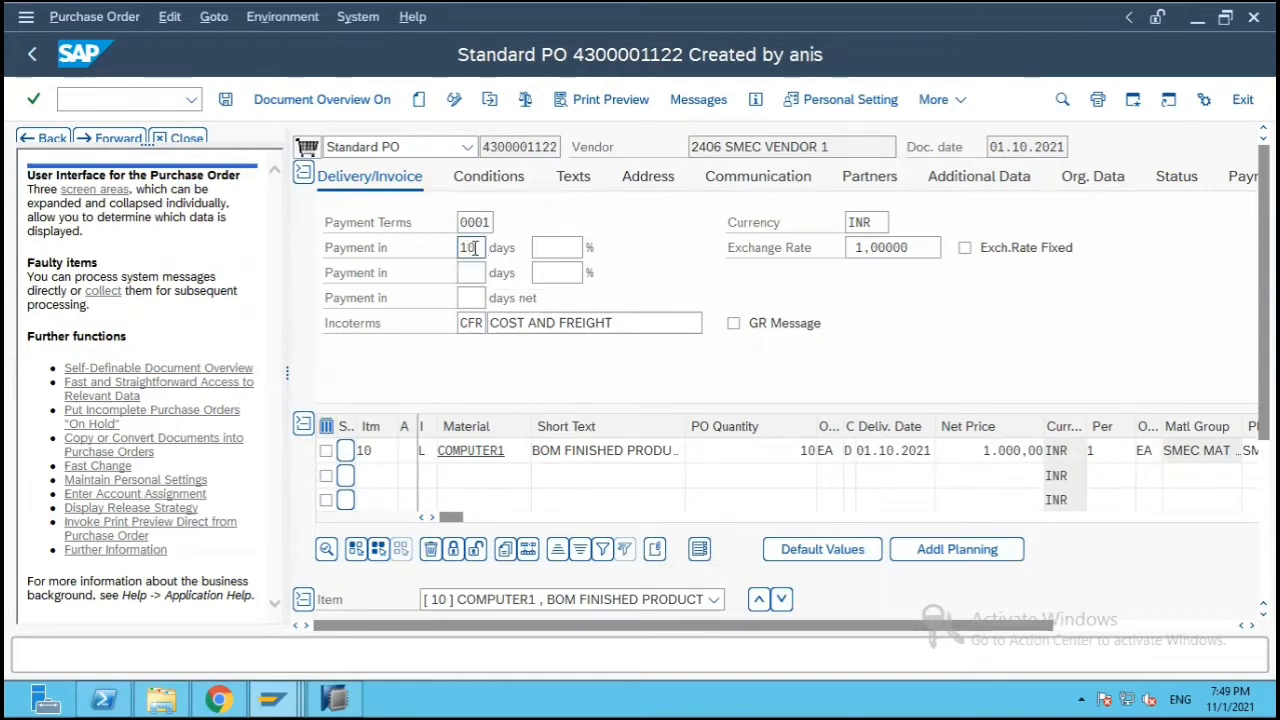
pyautogui.press('Return')
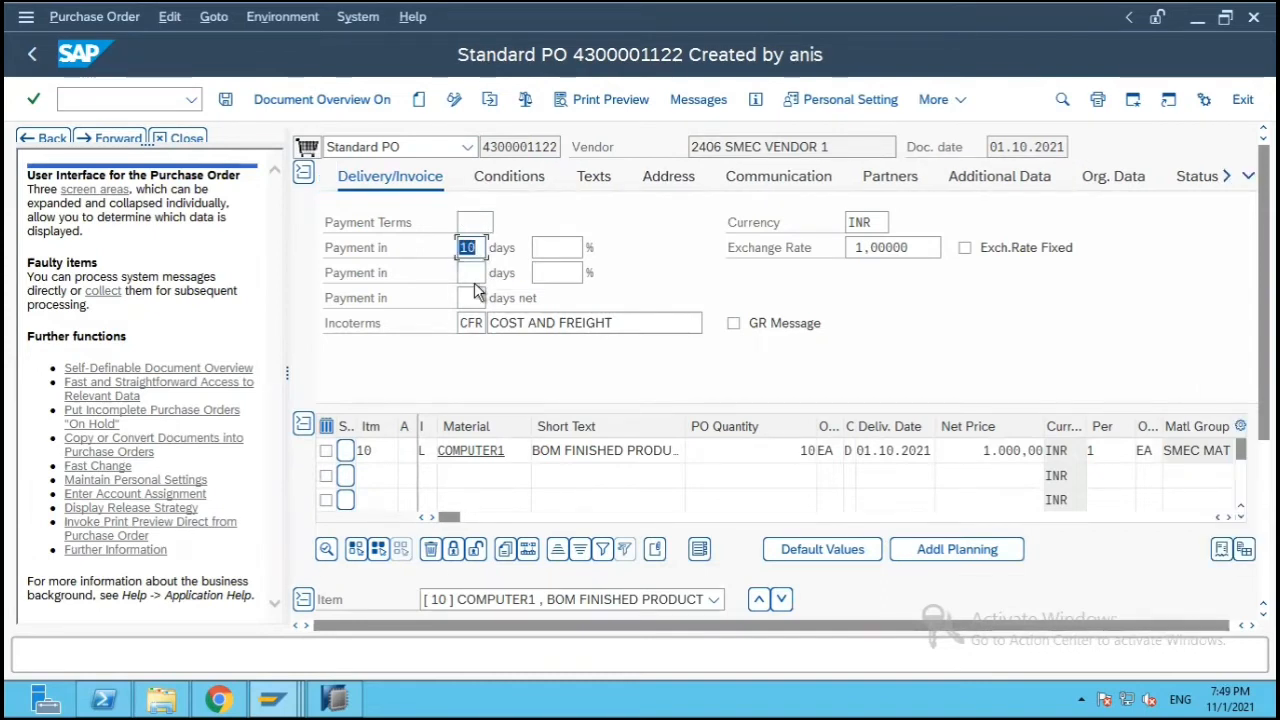
pyautogui.click(465, 276)
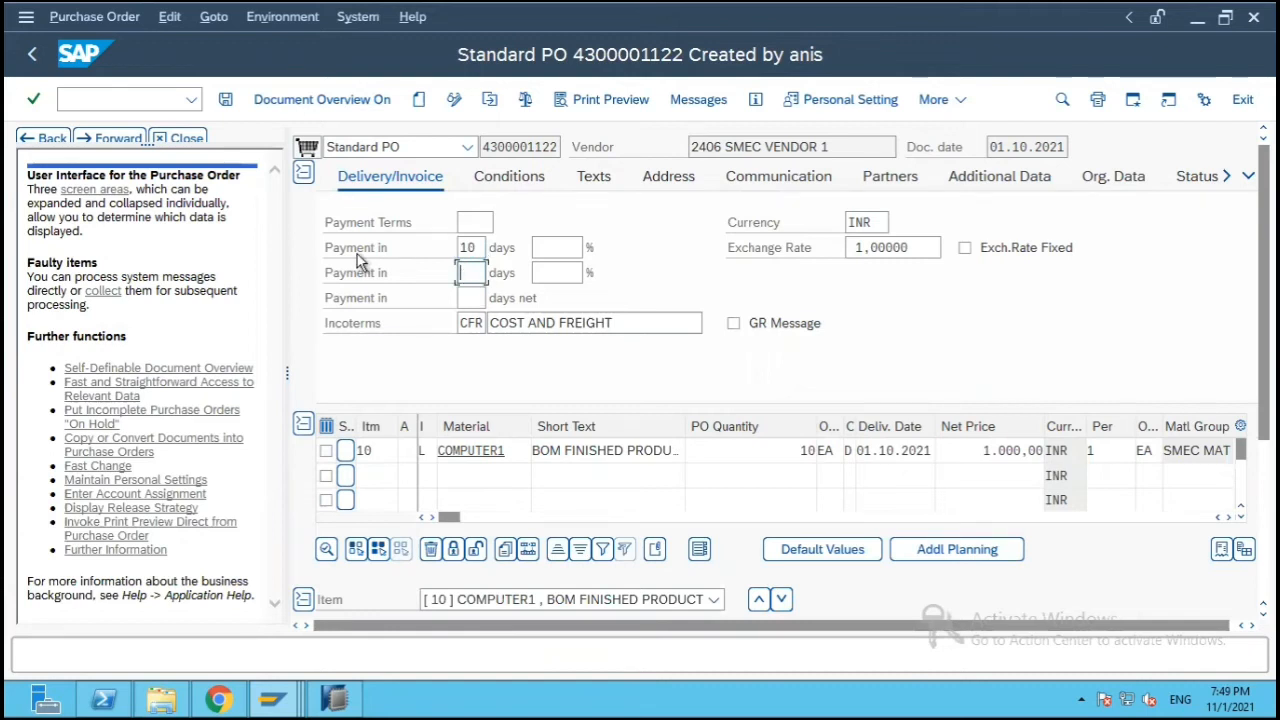
# Step: Set the PO quantity of item 10, material COMPUTER1, to 20
pyautogui.click(743, 453)
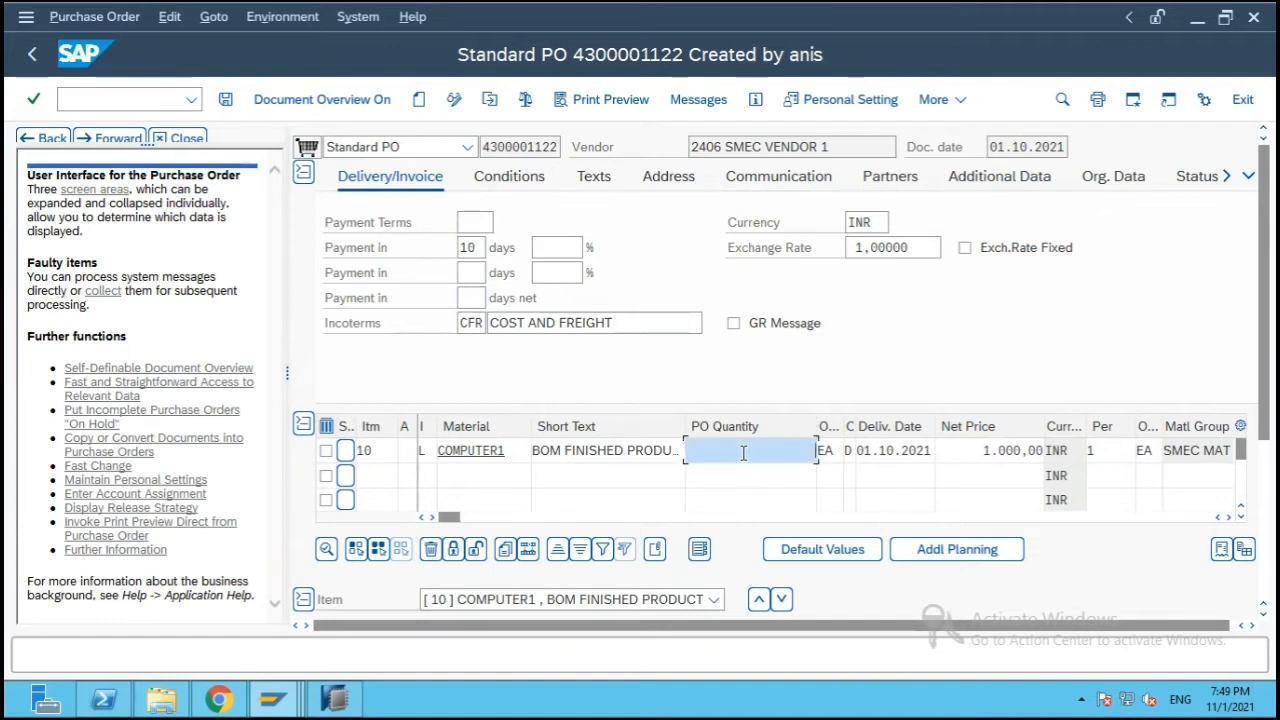
pyautogui.write('1')
pyautogui.press('BackSpace')
pyautogui.write('20')
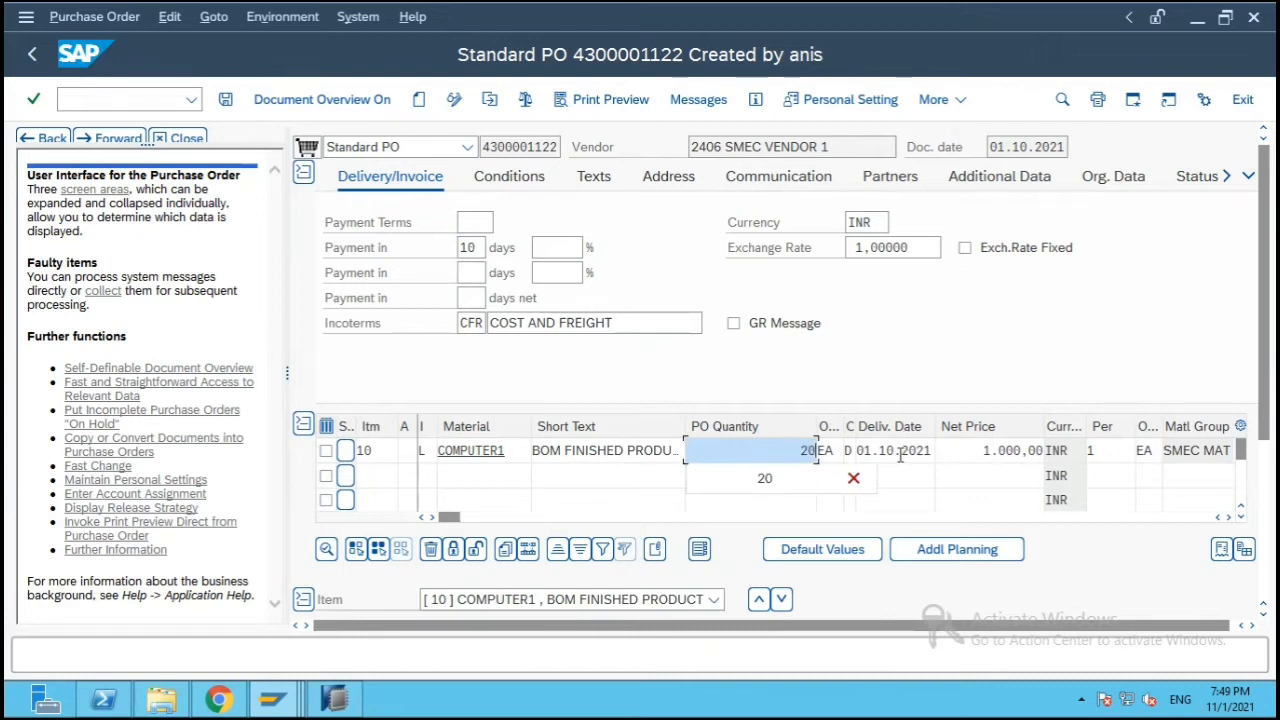
# Step: Change the delivery date of item 10 to 01.12.2021 and save the purchase order
pyautogui.click(870, 450)
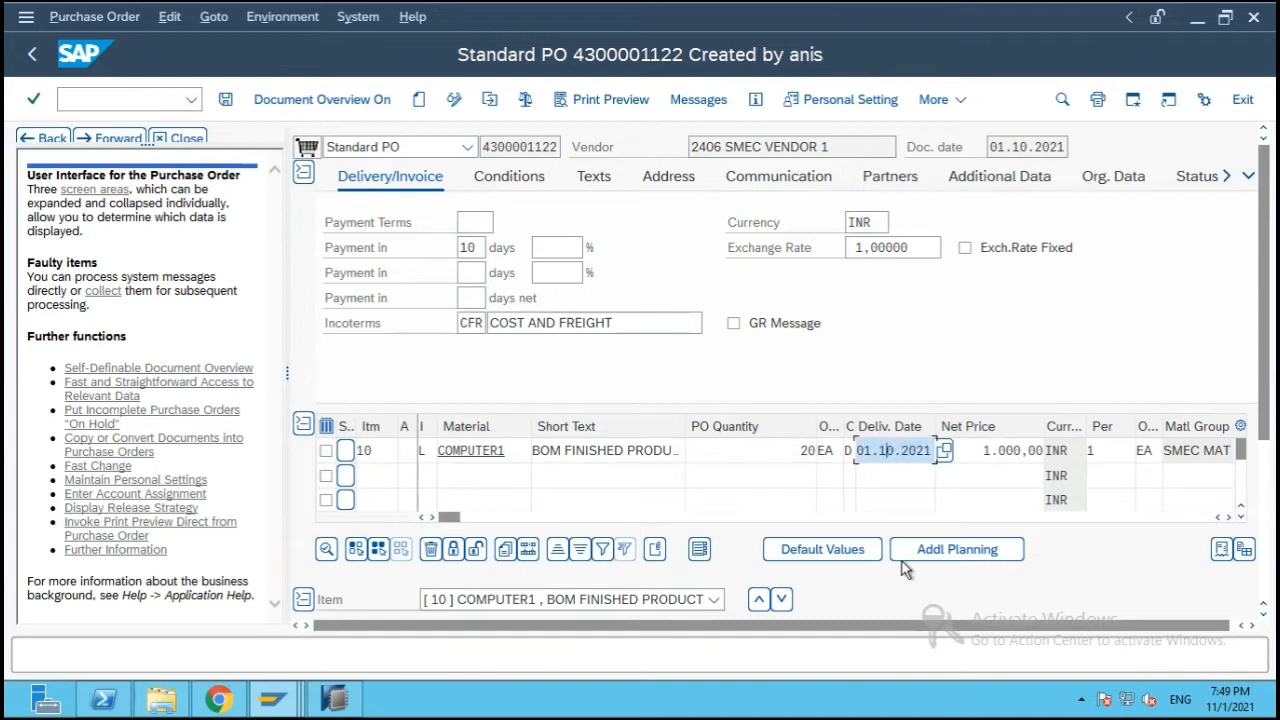
pyautogui.press('BackSpace')
pyautogui.write('2')
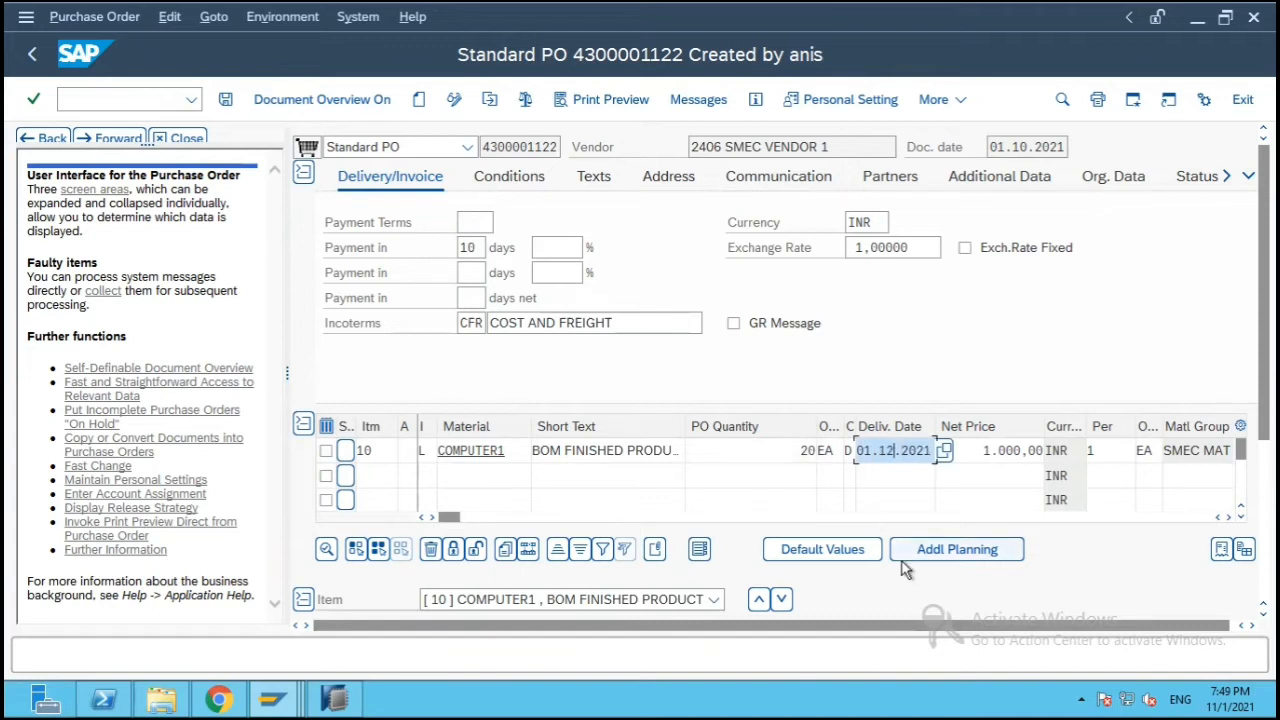
pyautogui.press('Return')
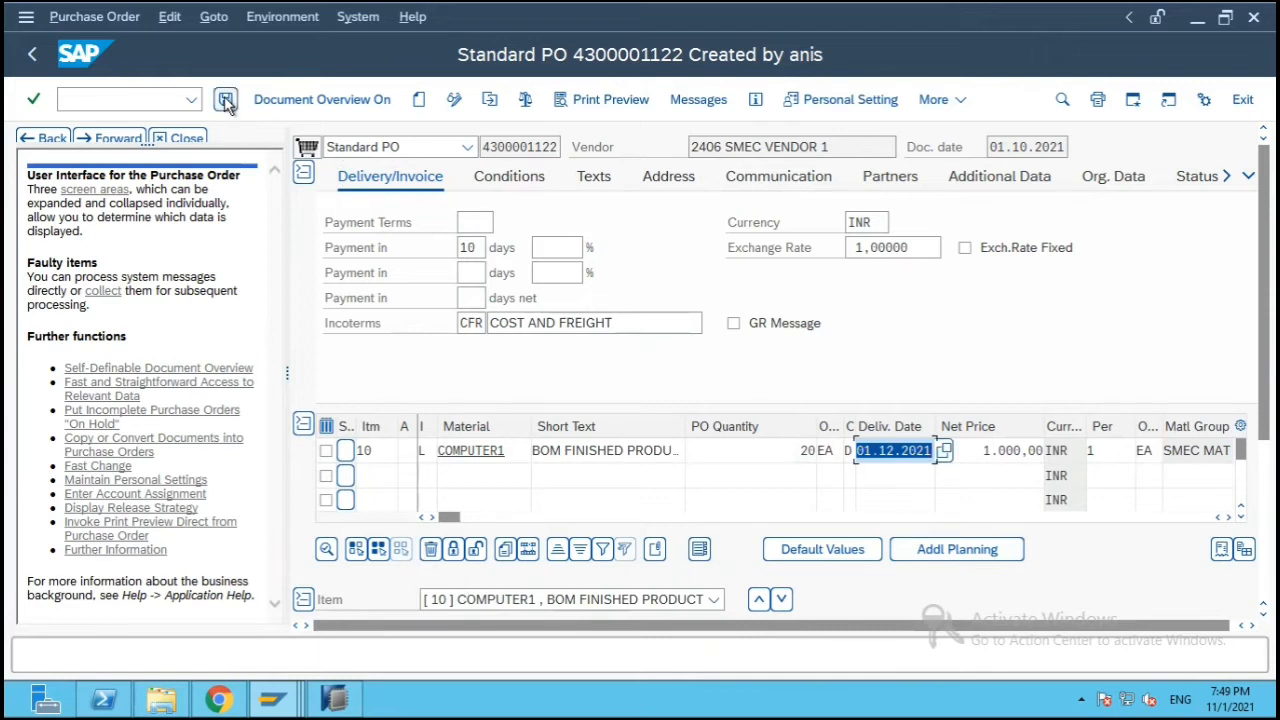
pyautogui.click(632, 328)
pyautogui.click(230, 101)
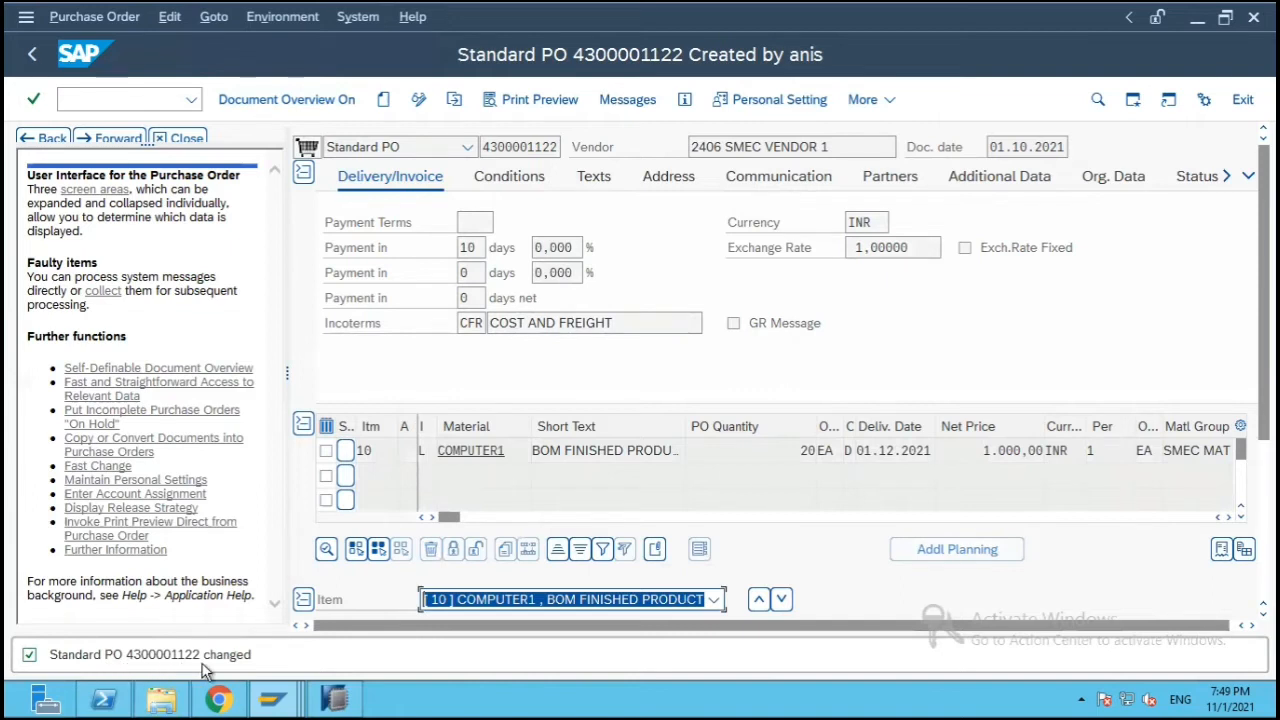
# Step: Rerun the CDHDR selection with the same criteria and copy the change number of the ME22N entry
pyautogui.moveTo(285, 700)
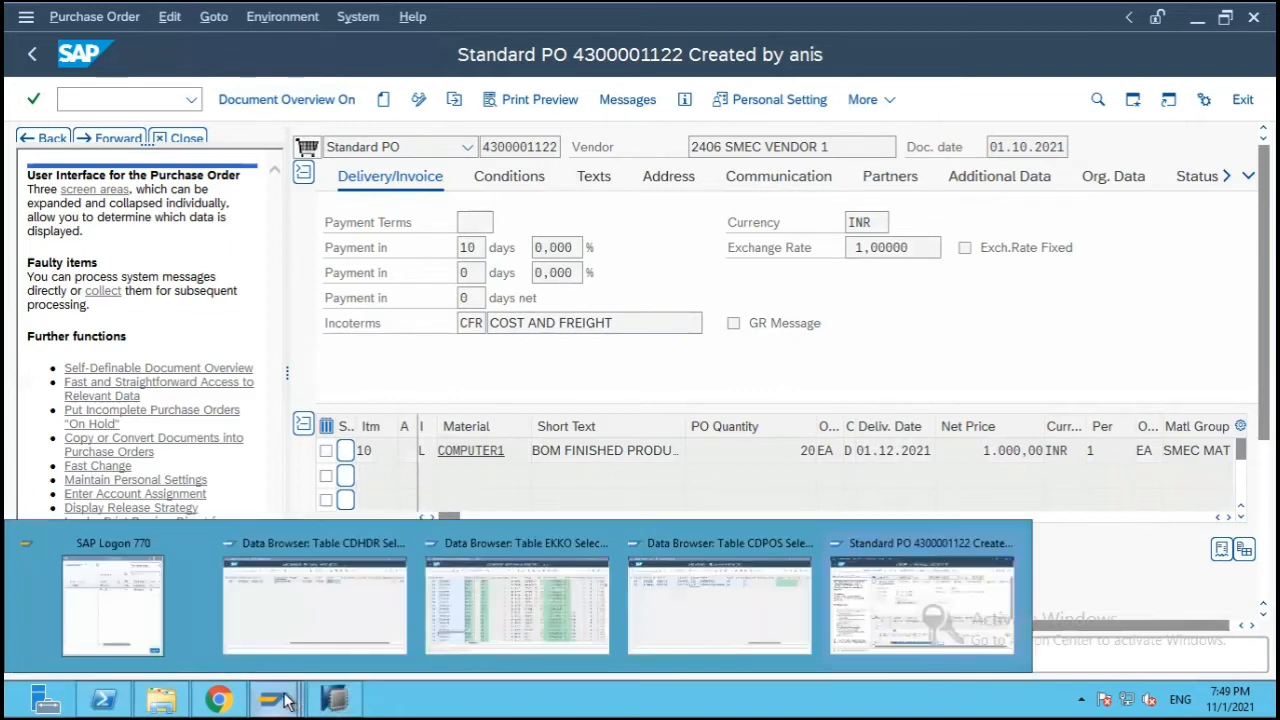
pyautogui.click(314, 615)
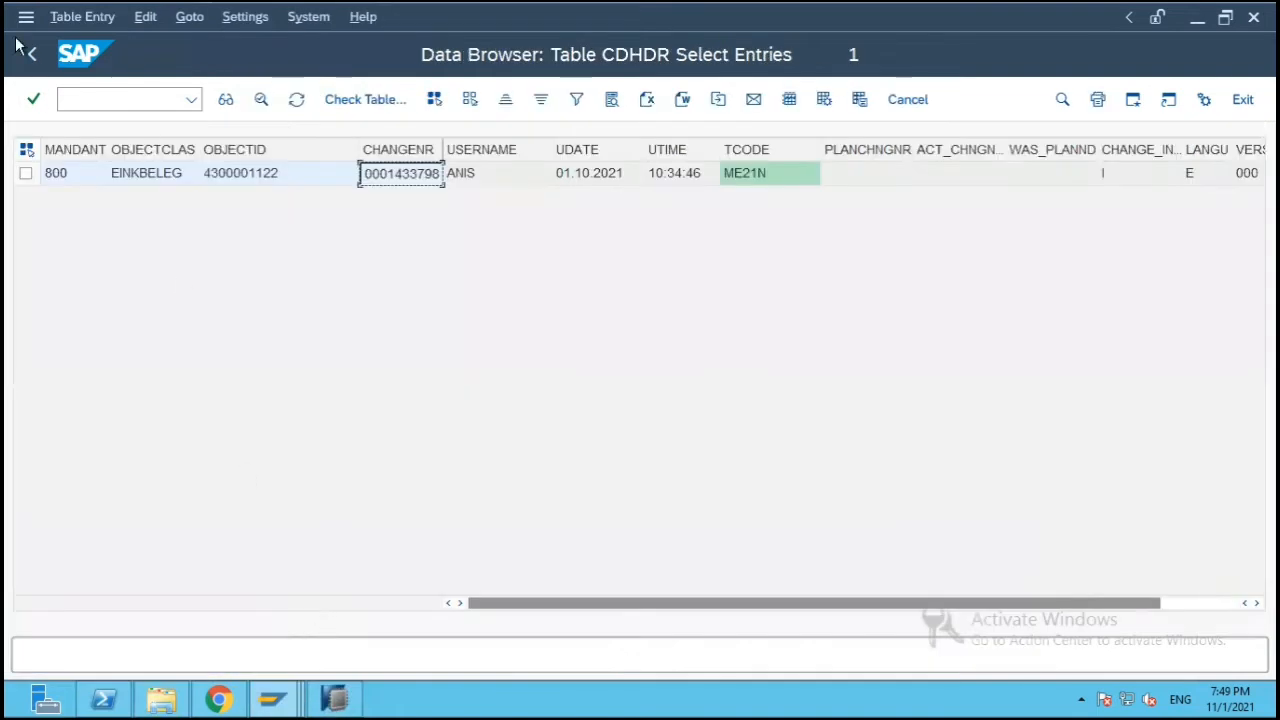
pyautogui.click(32, 54)
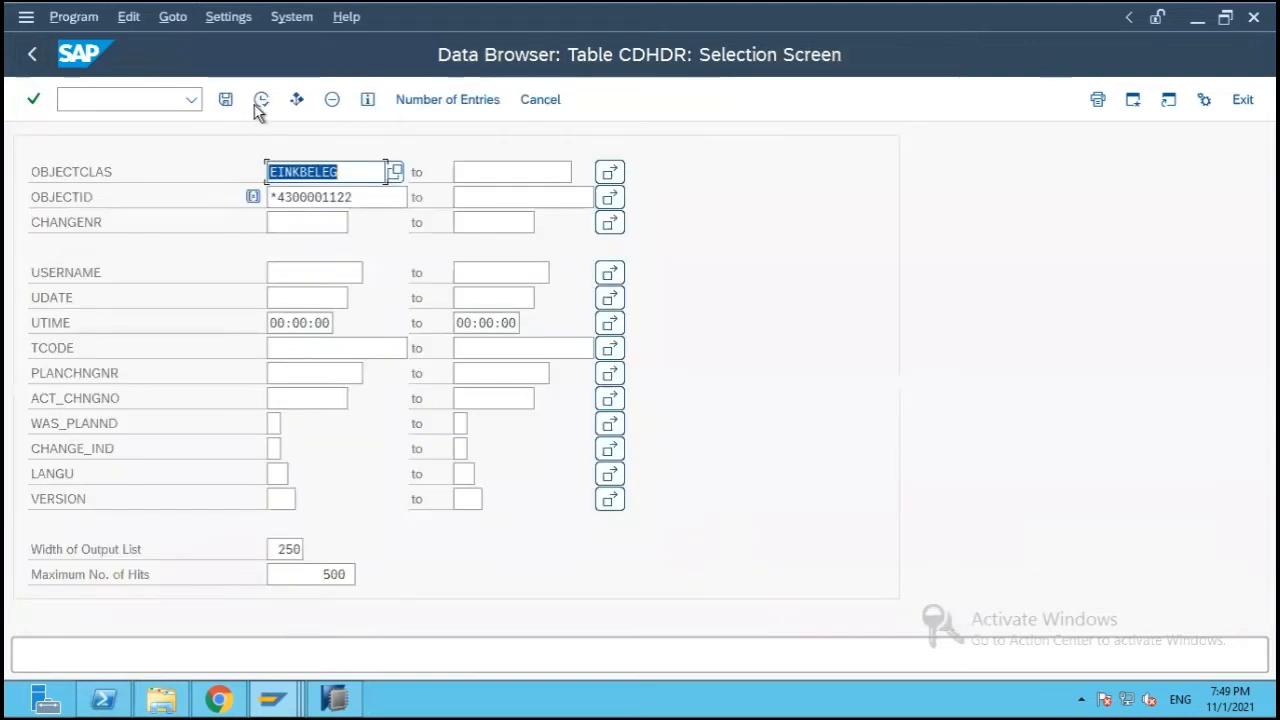
pyautogui.click(261, 100)
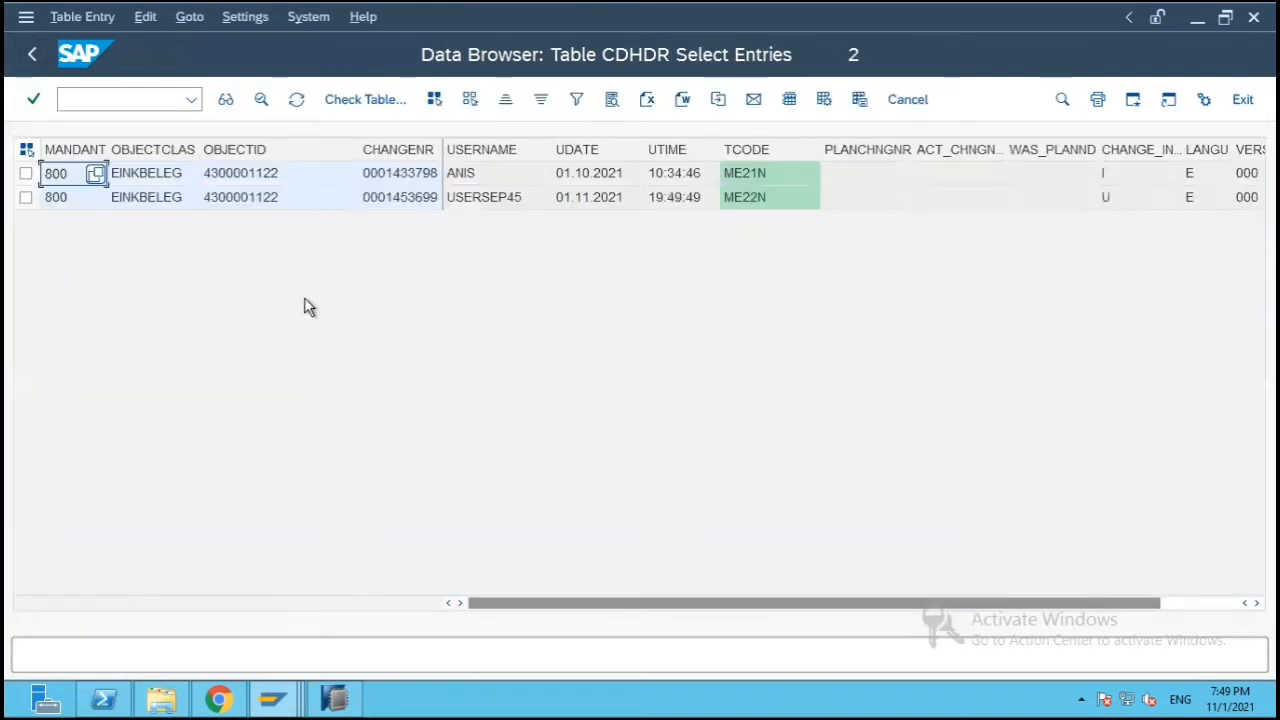
pyautogui.click(401, 202)
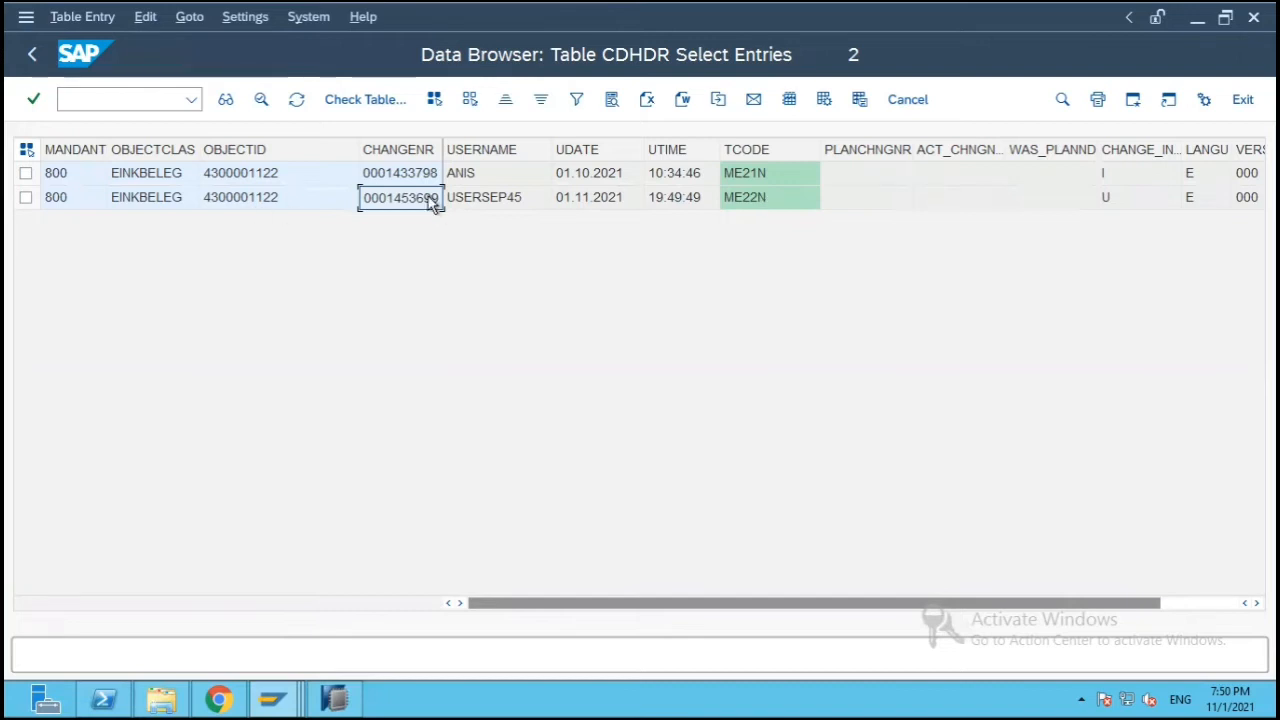
pyautogui.click(272, 698)
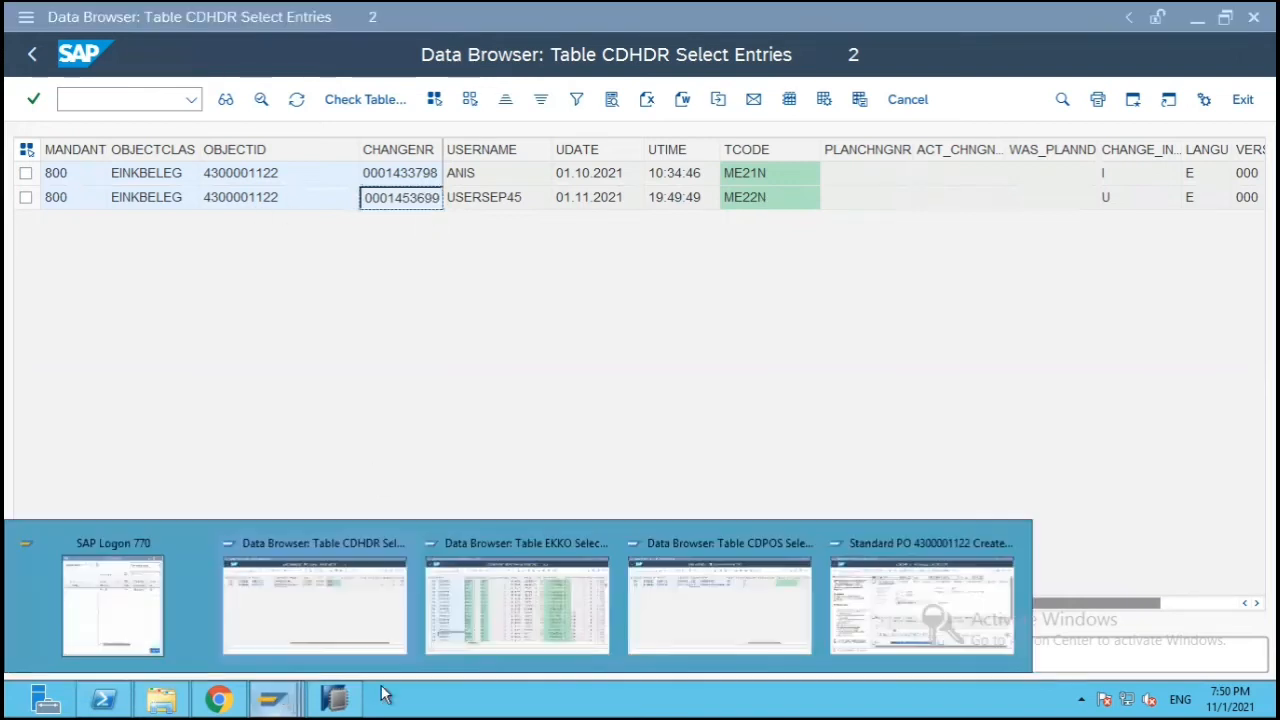
pyautogui.click(714, 619)
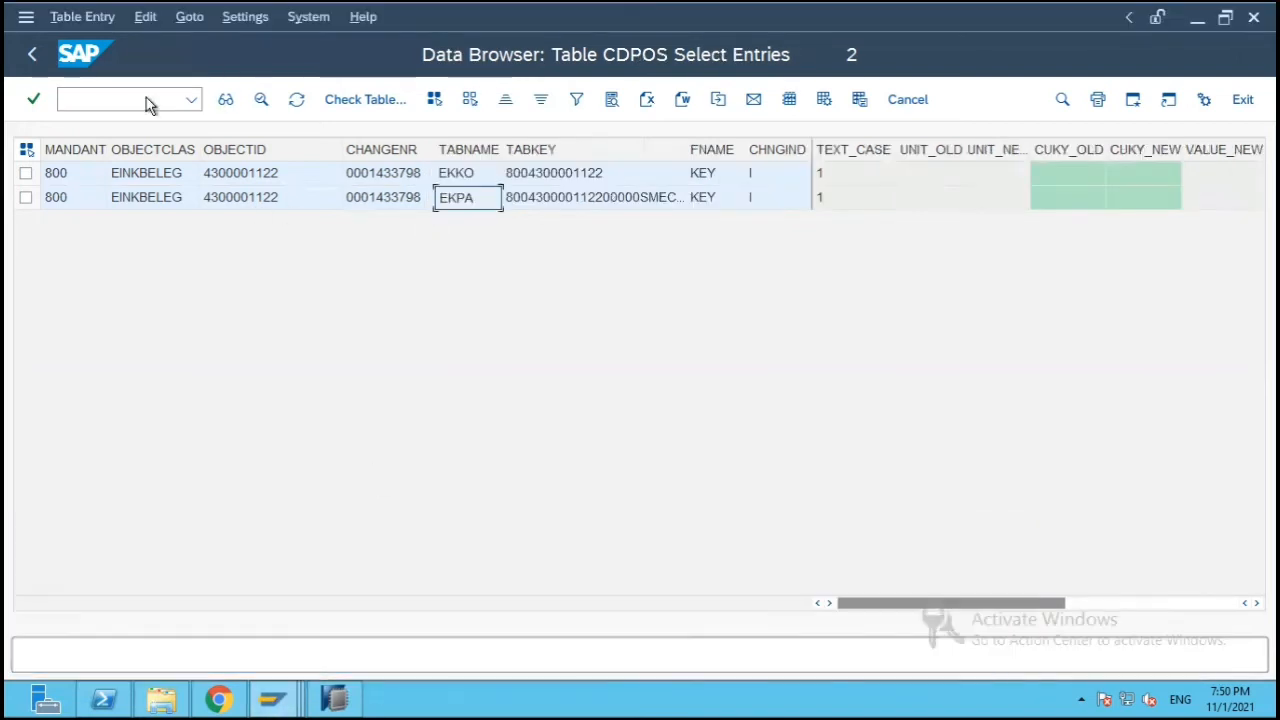
pyautogui.click(29, 55)
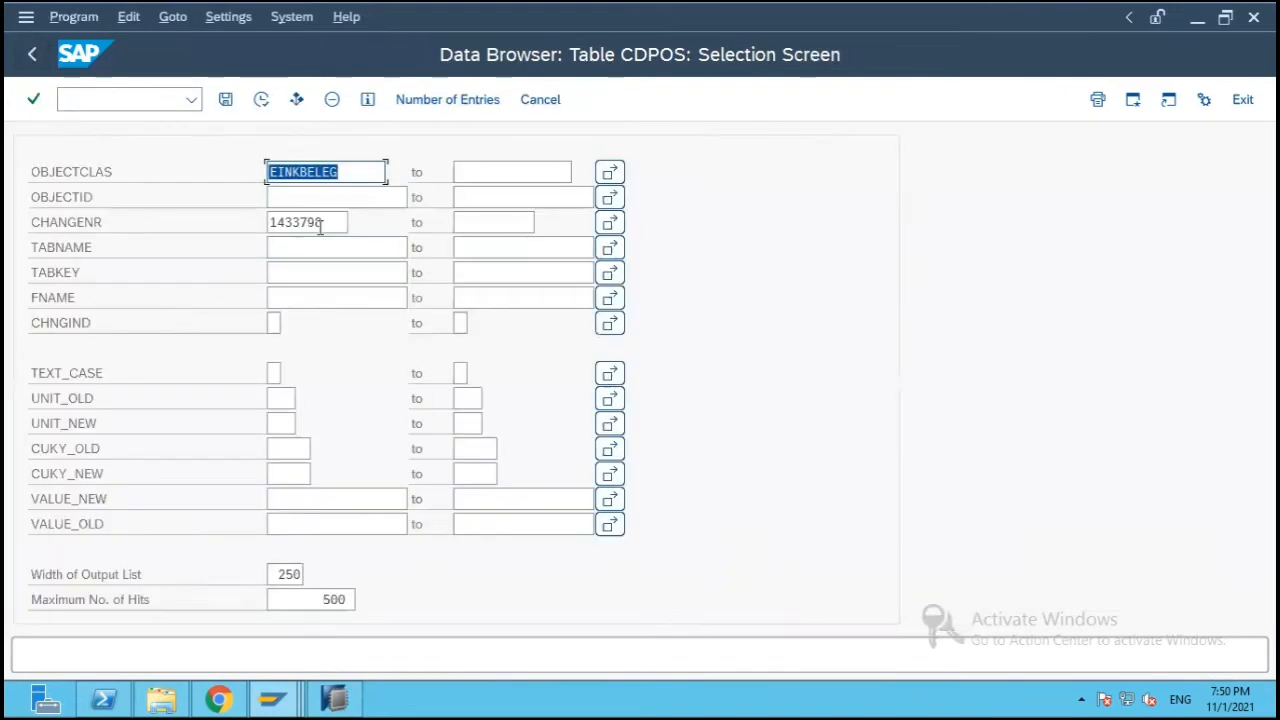
pyautogui.click(322, 223)
pyautogui.doubleClick(327, 222)
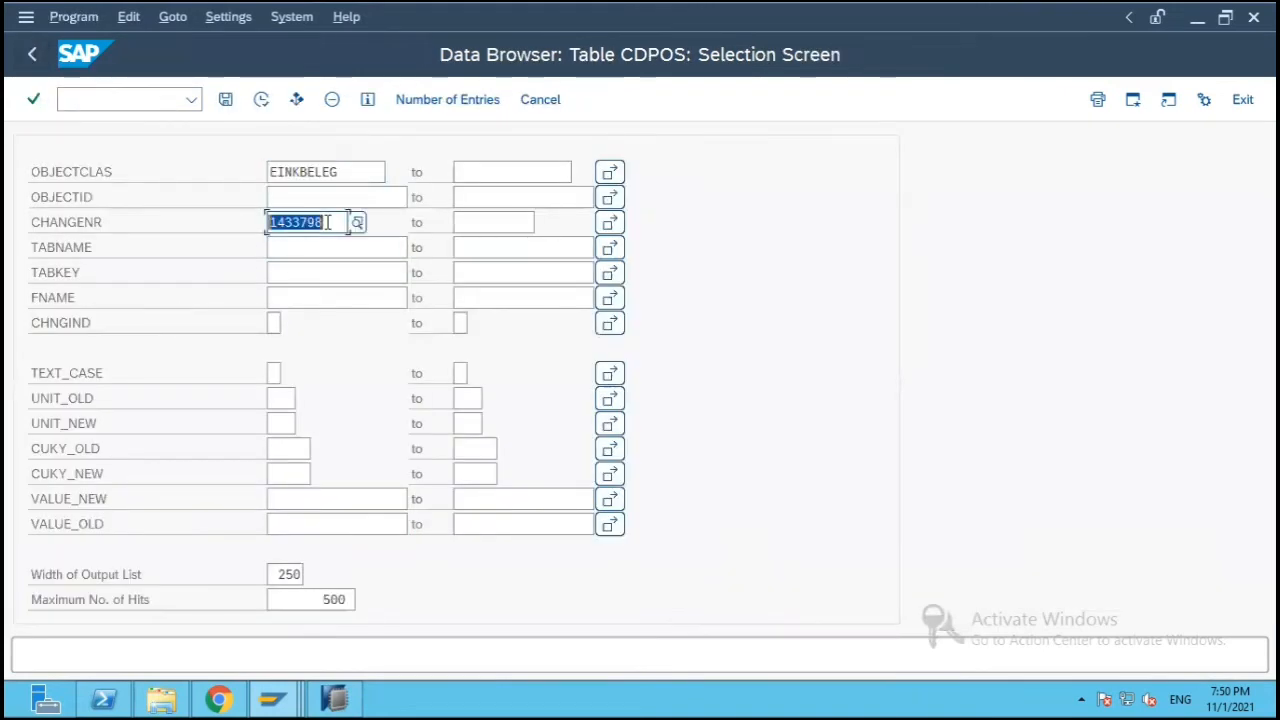
pyautogui.press('BackSpace')
pyautogui.hotkey('ctrl', 'v')
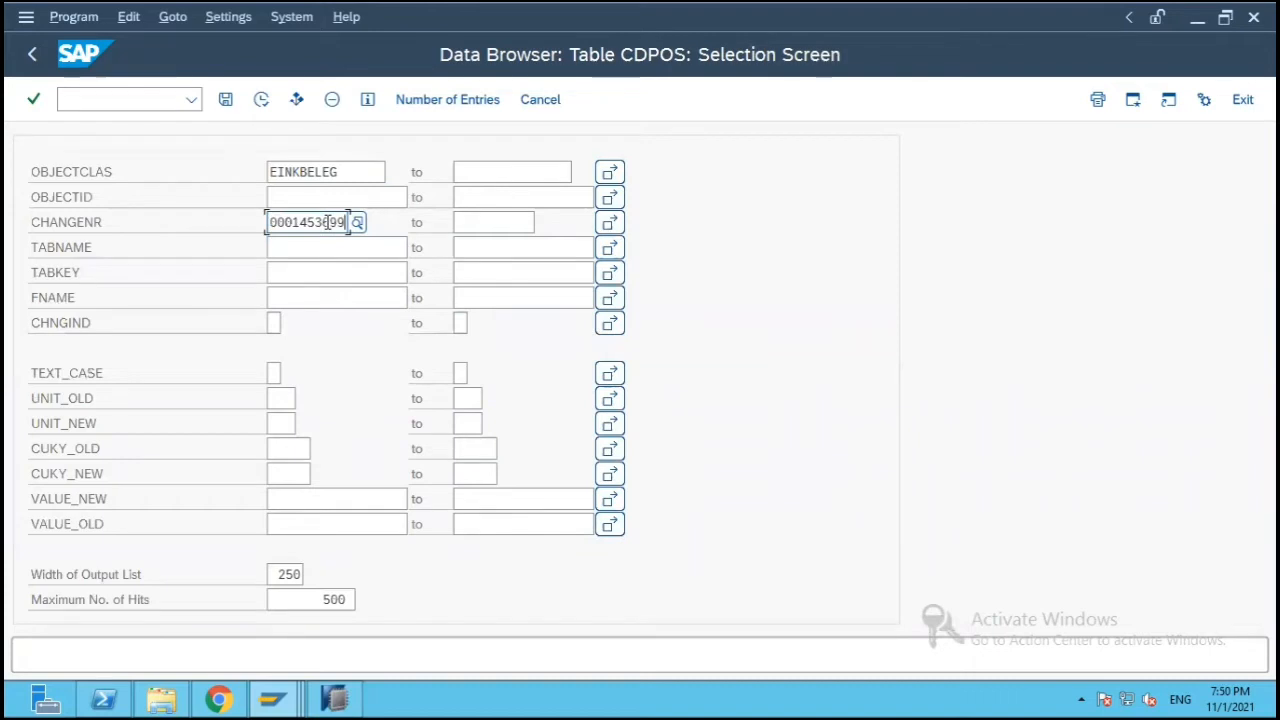
pyautogui.press('F8')
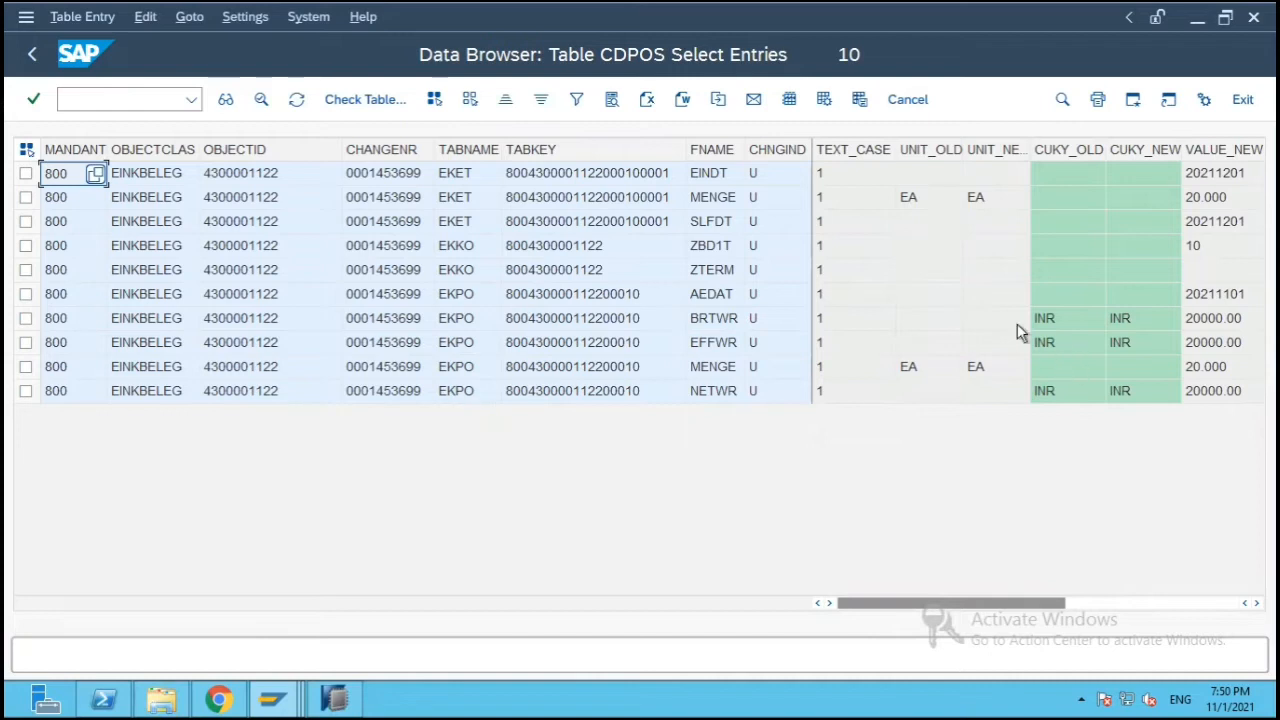
# Step: Compare new and old values for EKKO field ZBD1T and EKPO field MENGE, narrowing the CHNGIND column to show VALUE_OLD
pyautogui.click(466, 248)
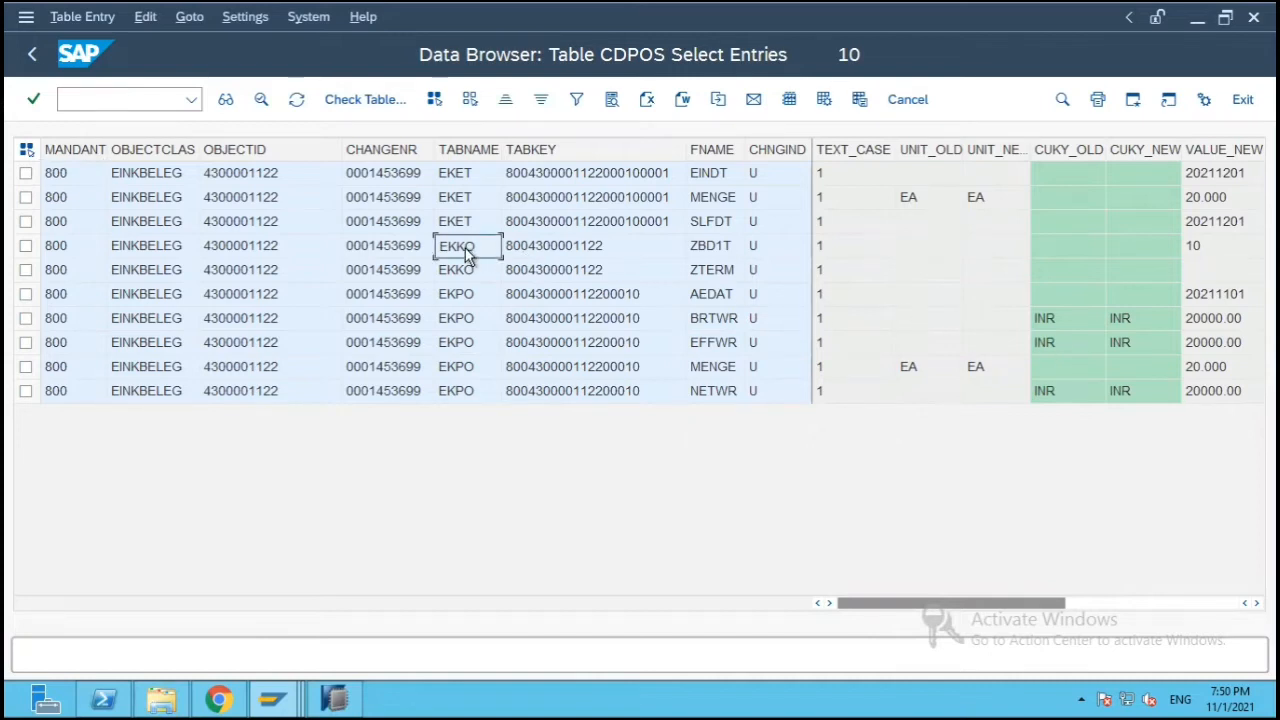
pyautogui.click(25, 246)
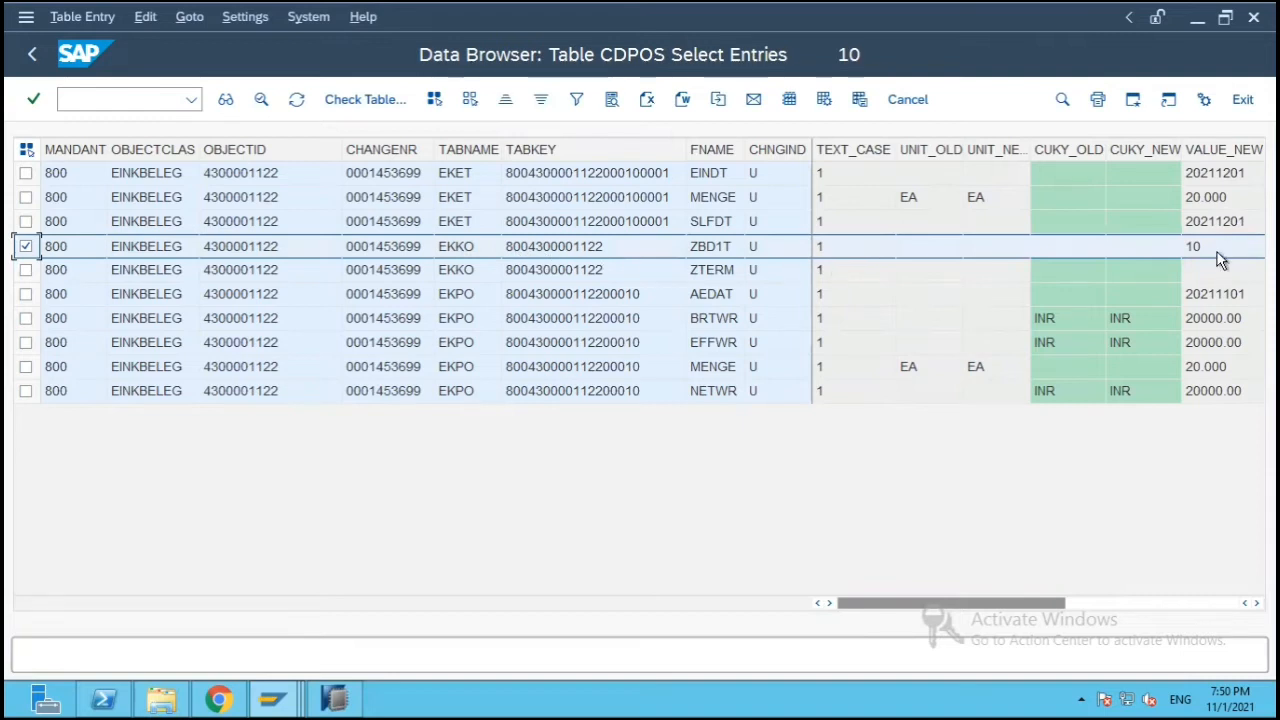
pyautogui.click(1131, 250)
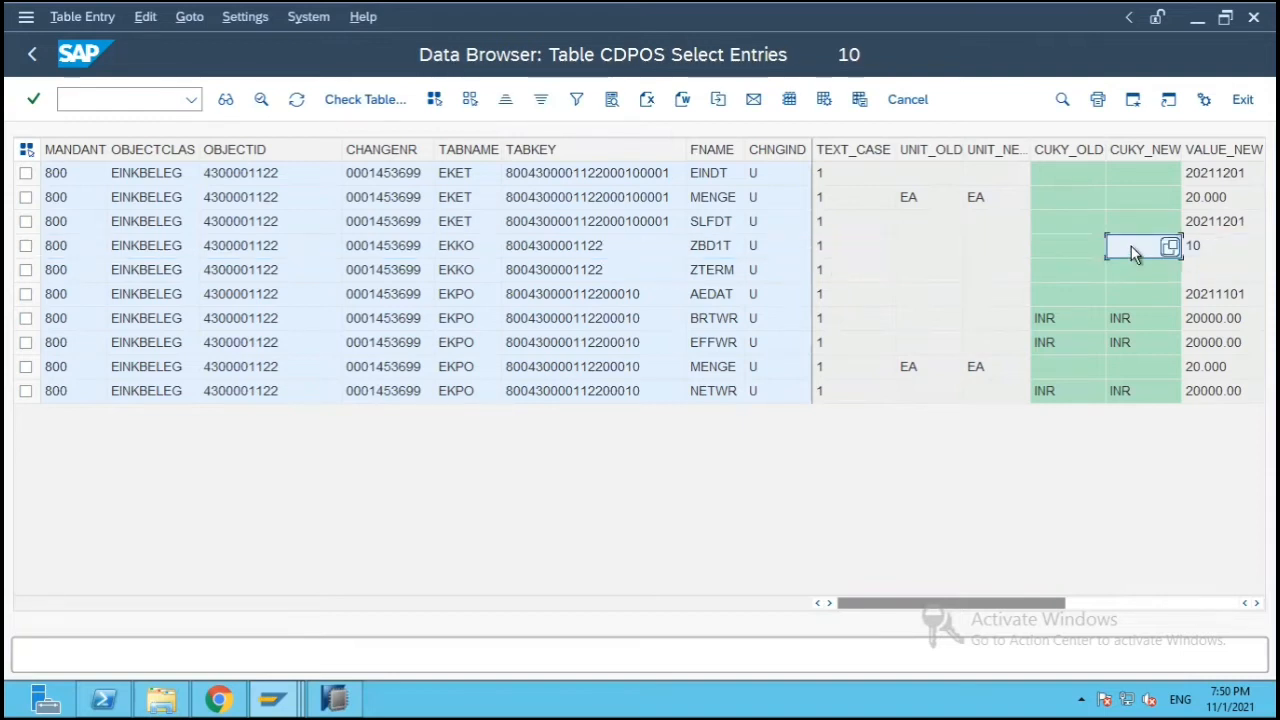
pyautogui.click(714, 252)
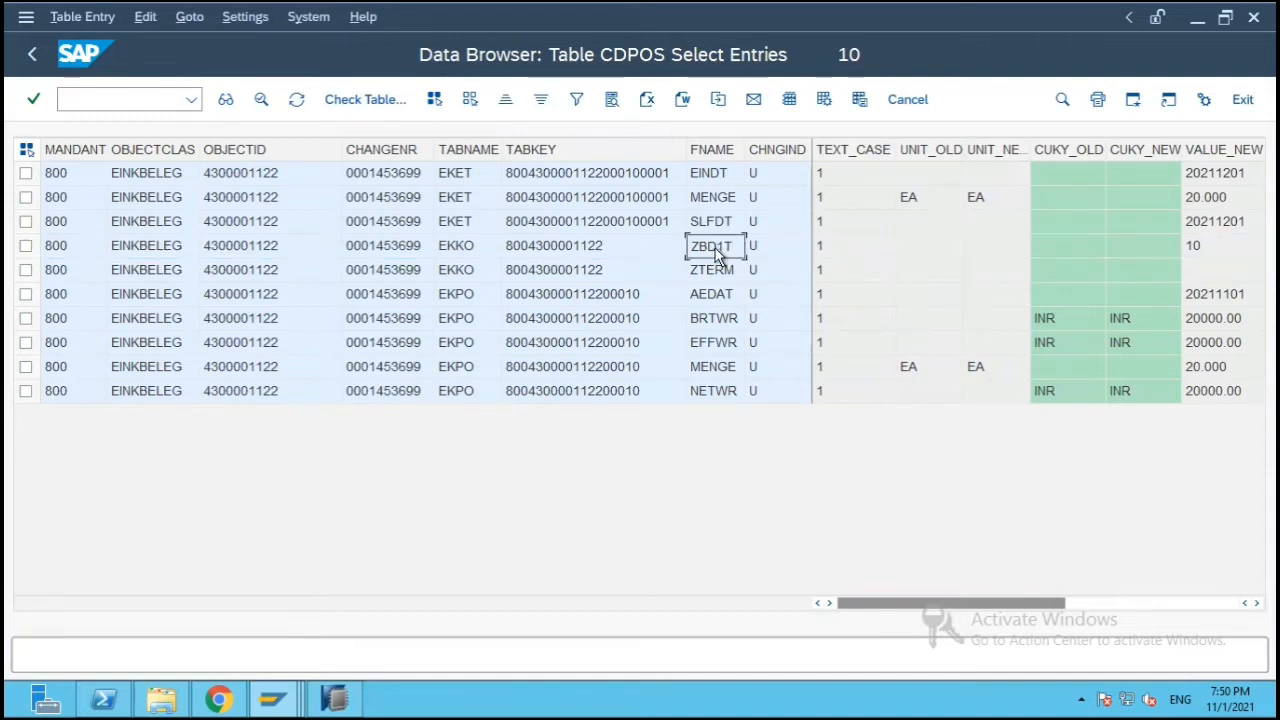
pyautogui.click(1206, 252)
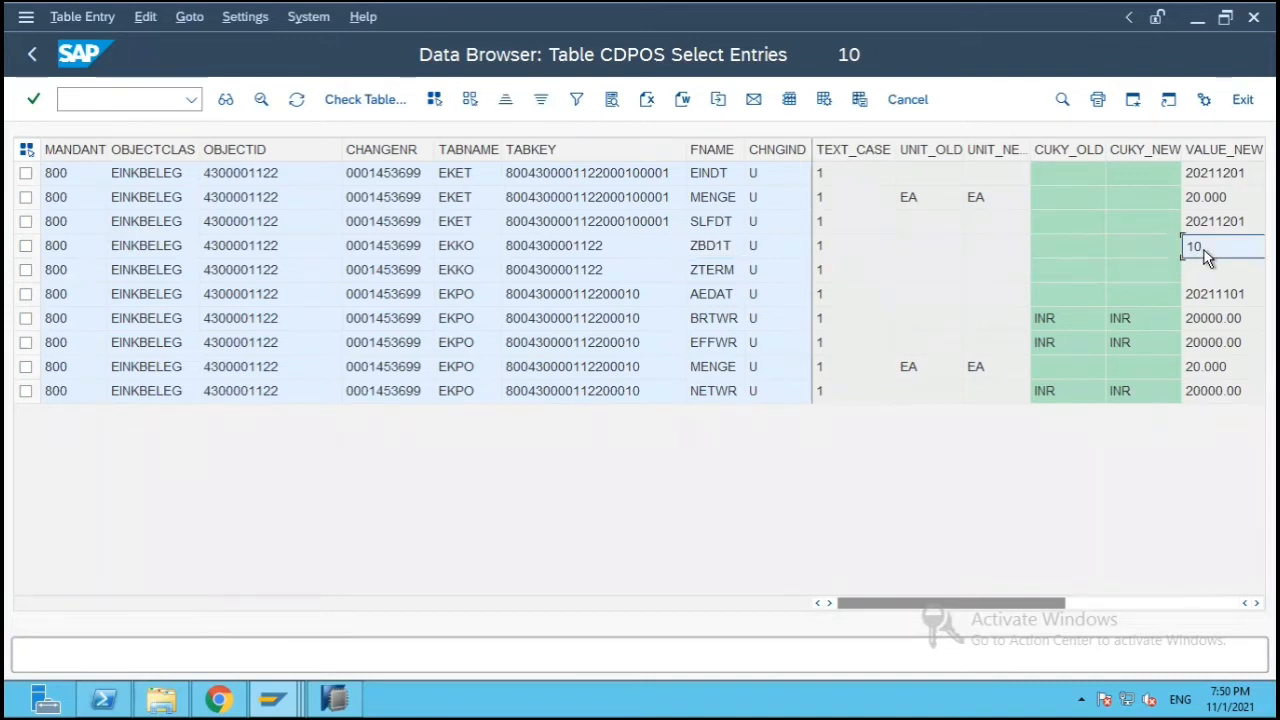
pyautogui.click(1208, 256)
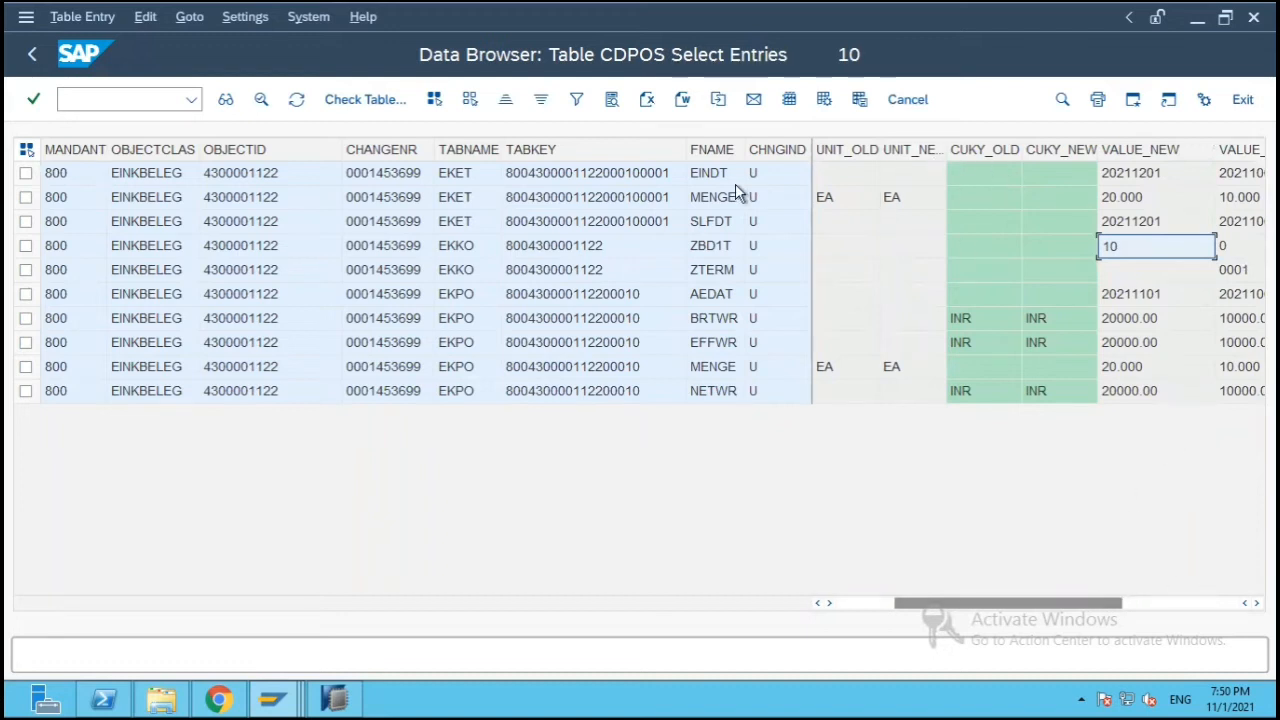
pyautogui.moveTo(812, 150); pyautogui.dragTo(784, 150)
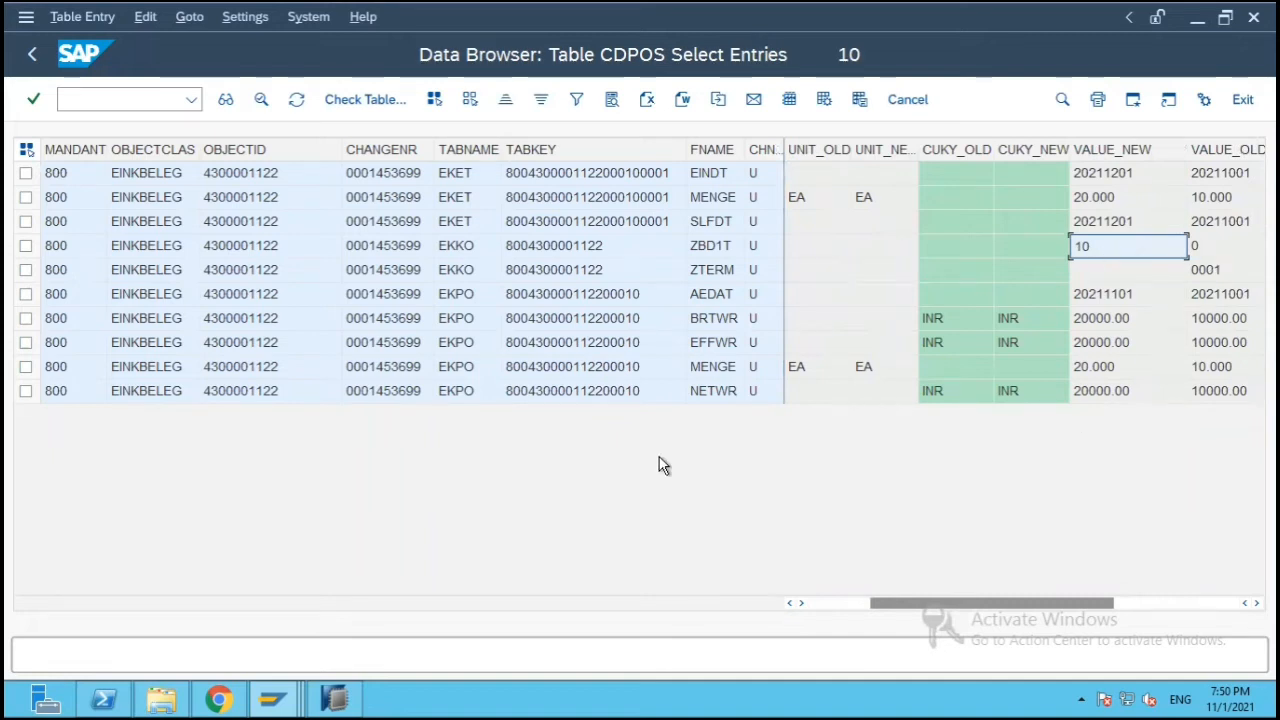
pyautogui.click(713, 368)
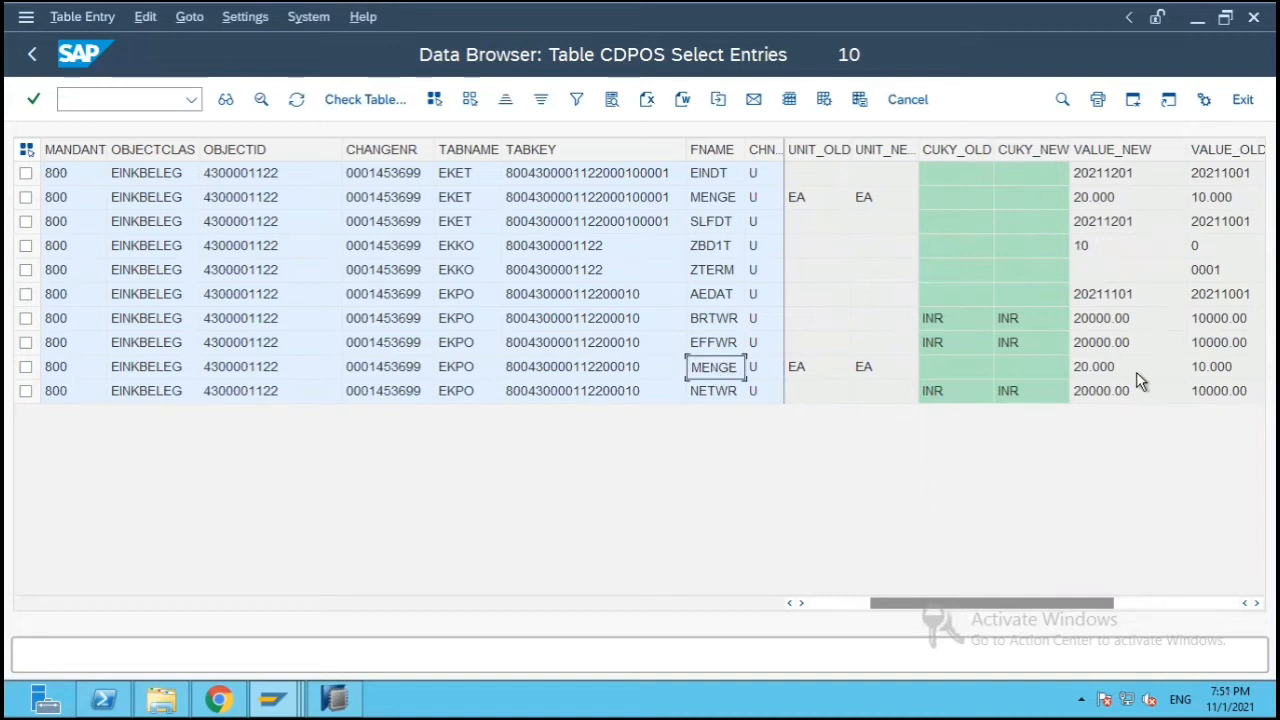
pyautogui.click(1238, 377)
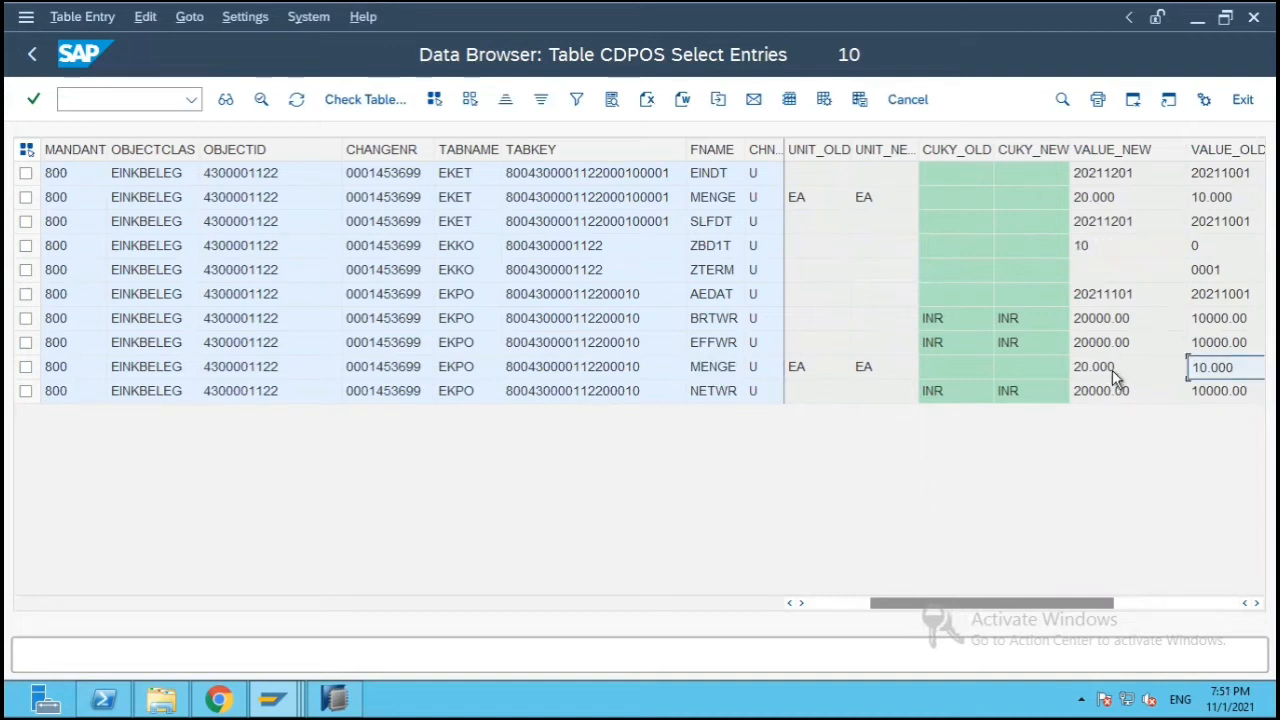
pyautogui.click(1112, 370)
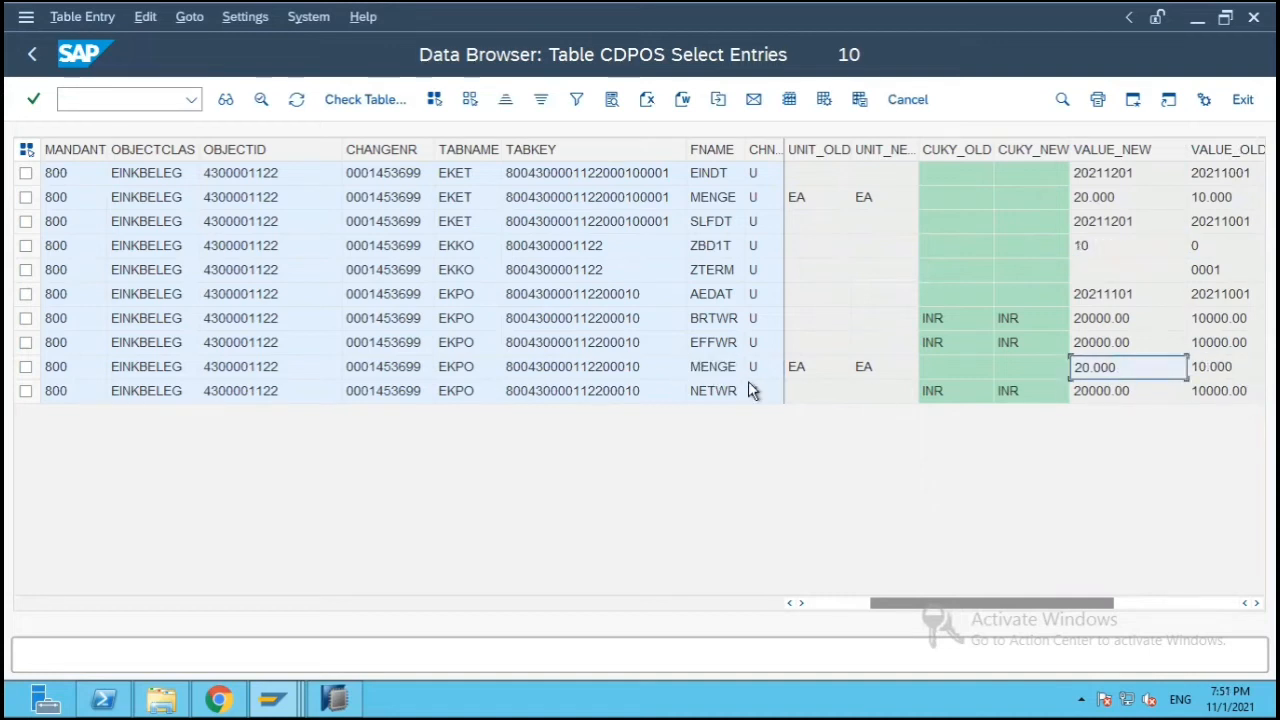
pyautogui.click(463, 374)
pyautogui.click(1236, 371)
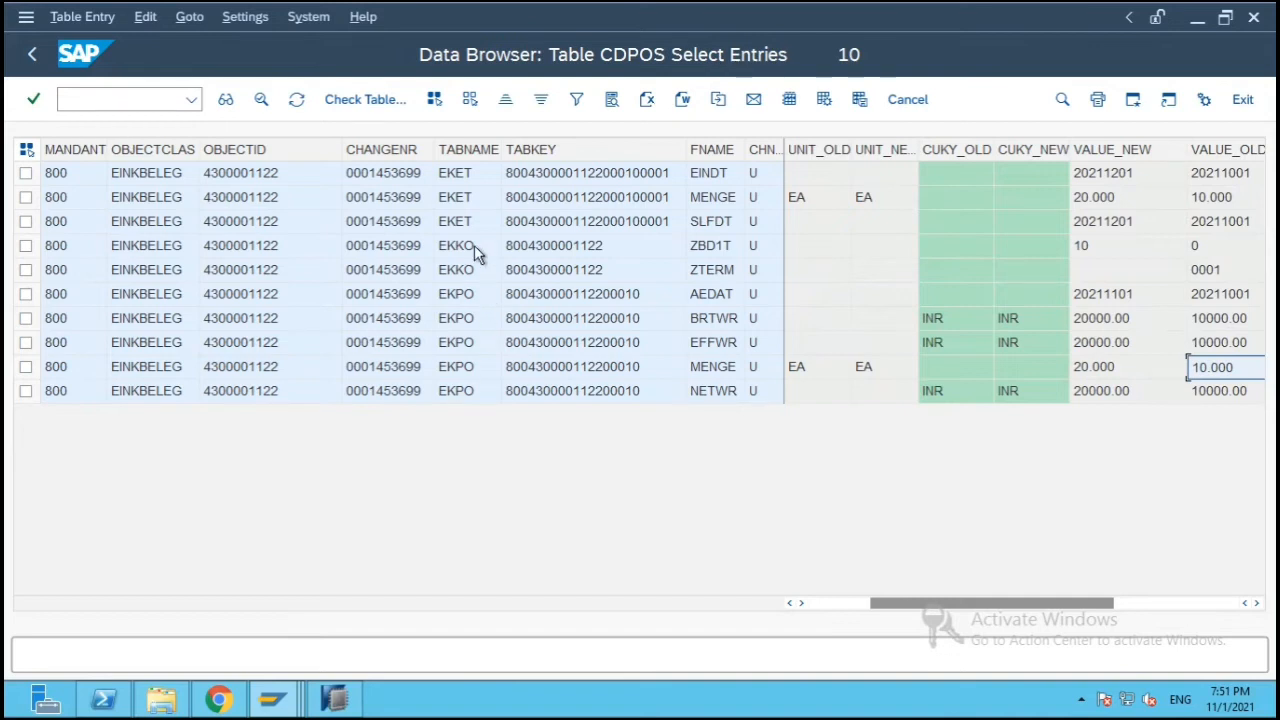
# Step: Review the logged changes to payment days, item quantity, delivery date EINDT and net value NETWR in the CDPOS entries
pyautogui.click(25, 270)
pyautogui.click(25, 246)
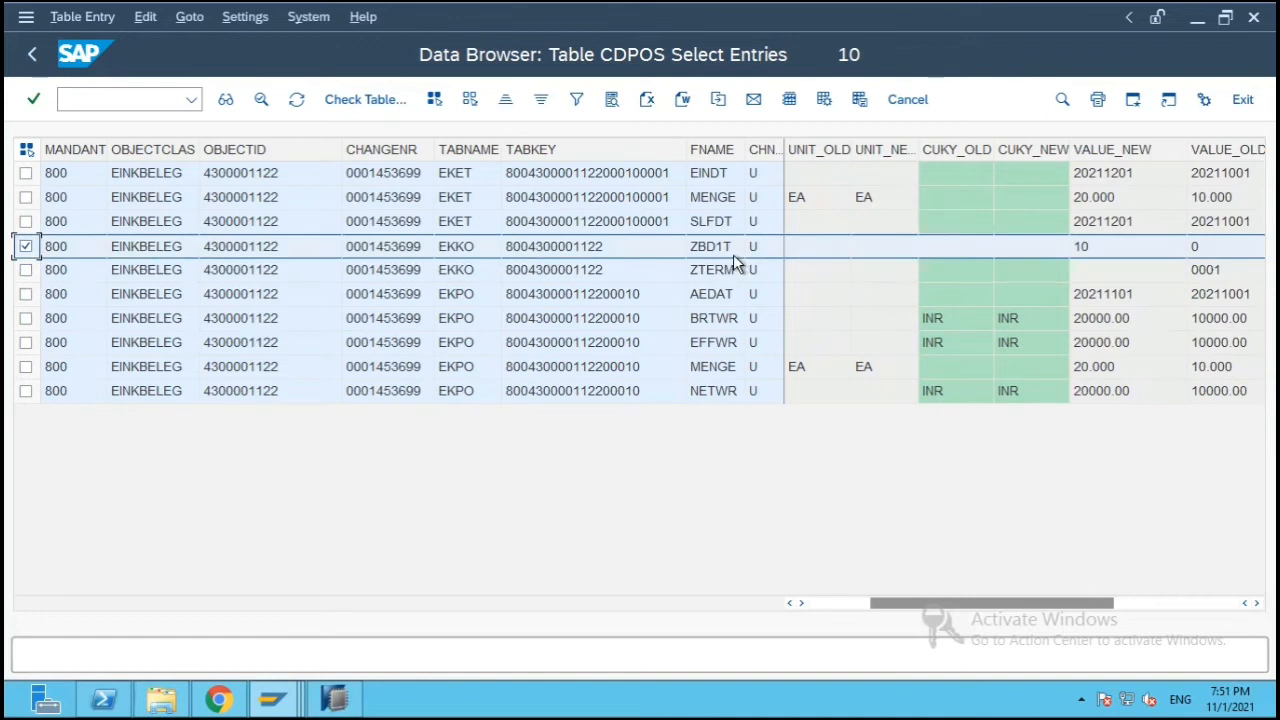
pyautogui.click(25, 368)
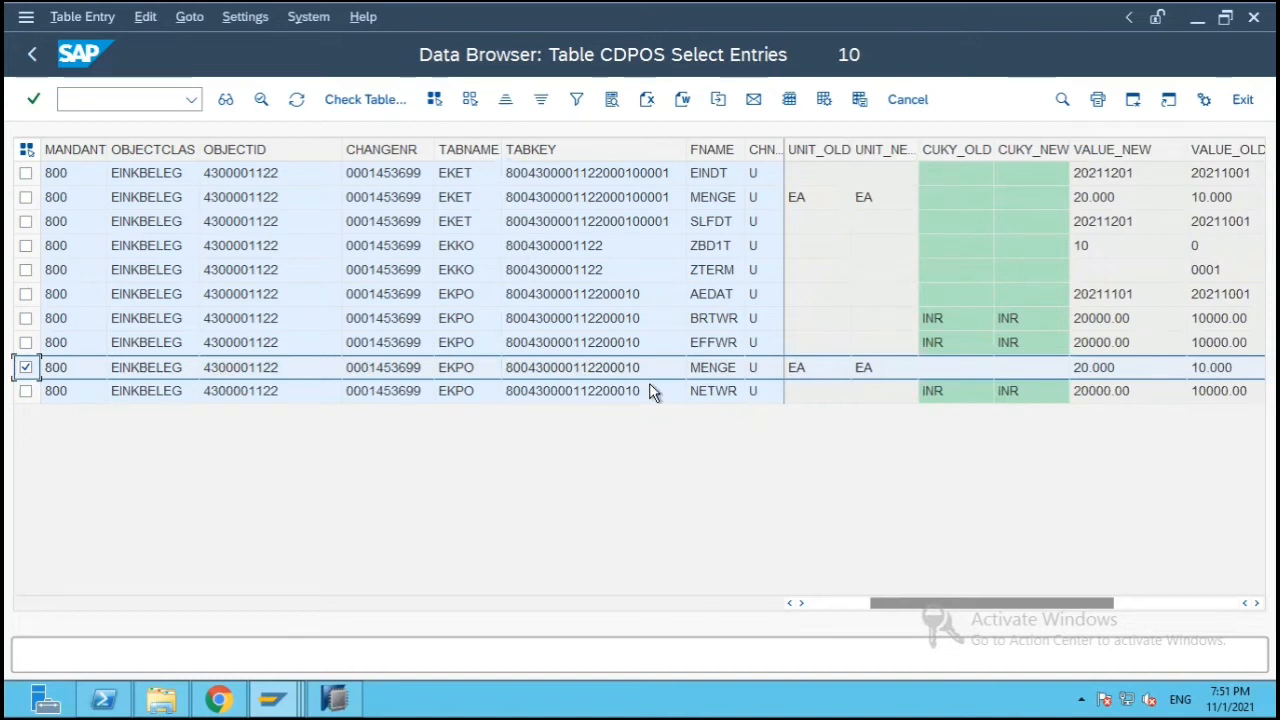
pyautogui.click(1120, 177)
pyautogui.click(1222, 178)
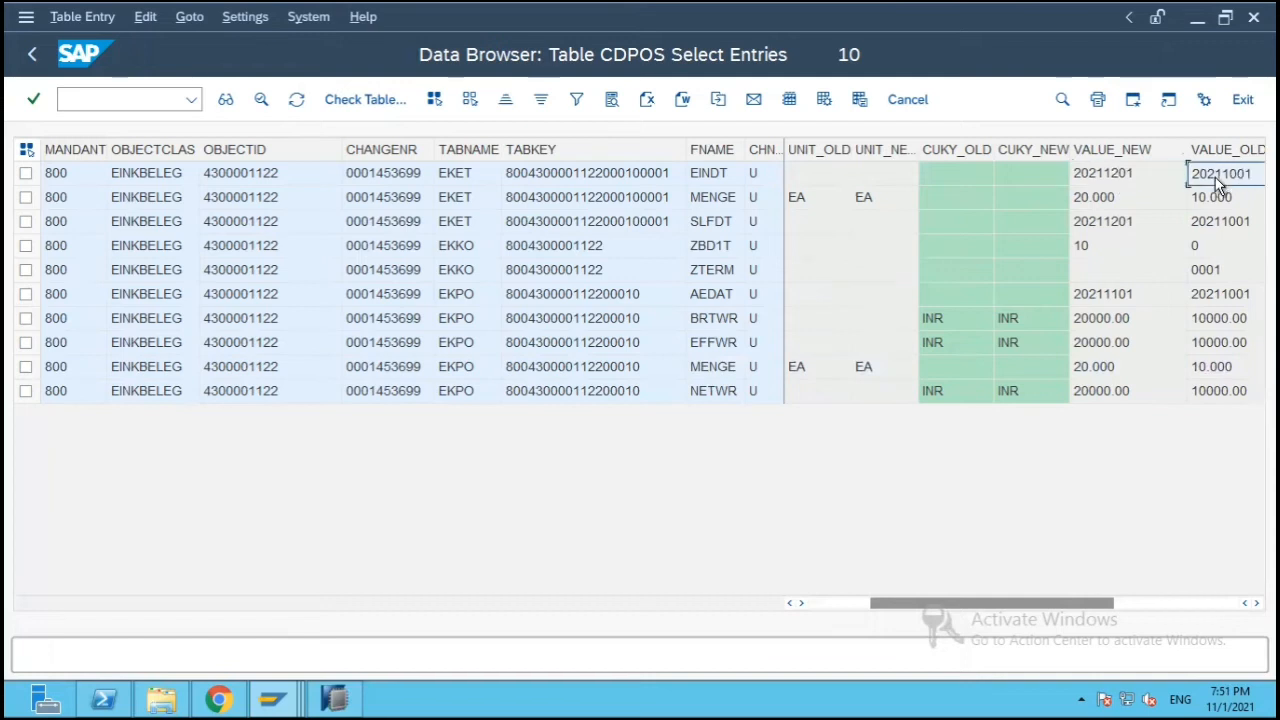
pyautogui.click(1118, 397)
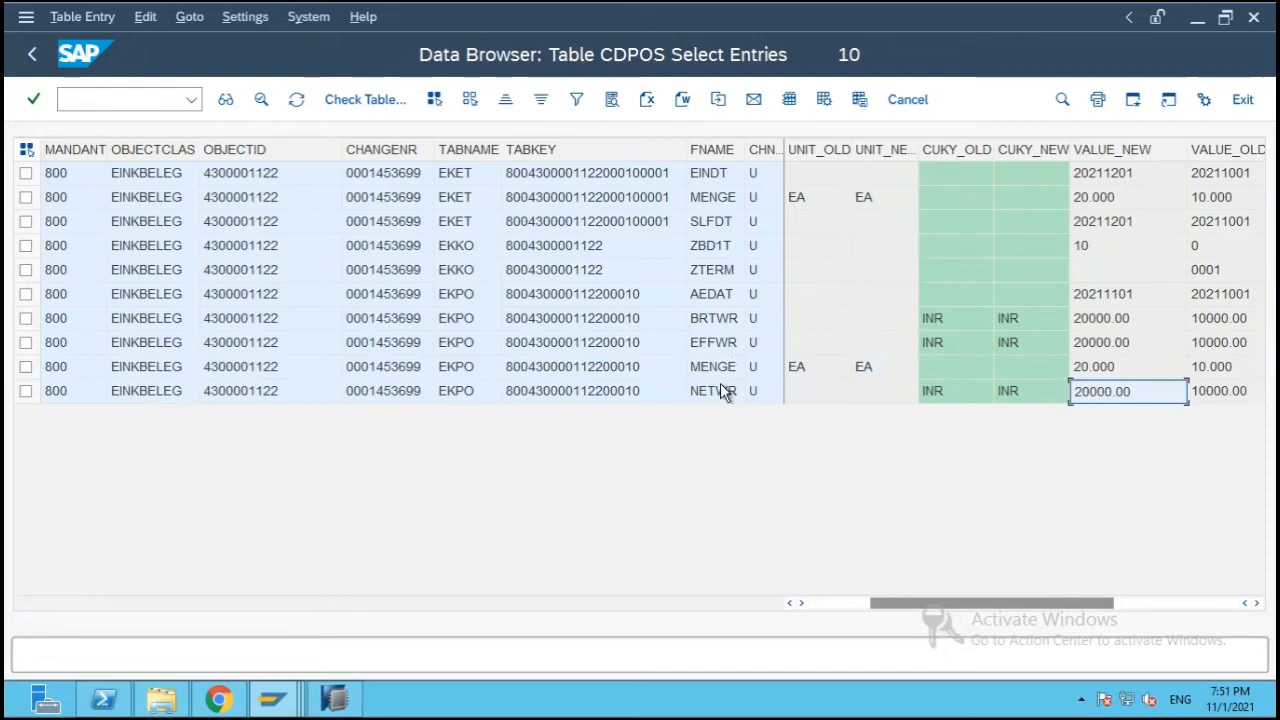
pyautogui.click(1228, 178)
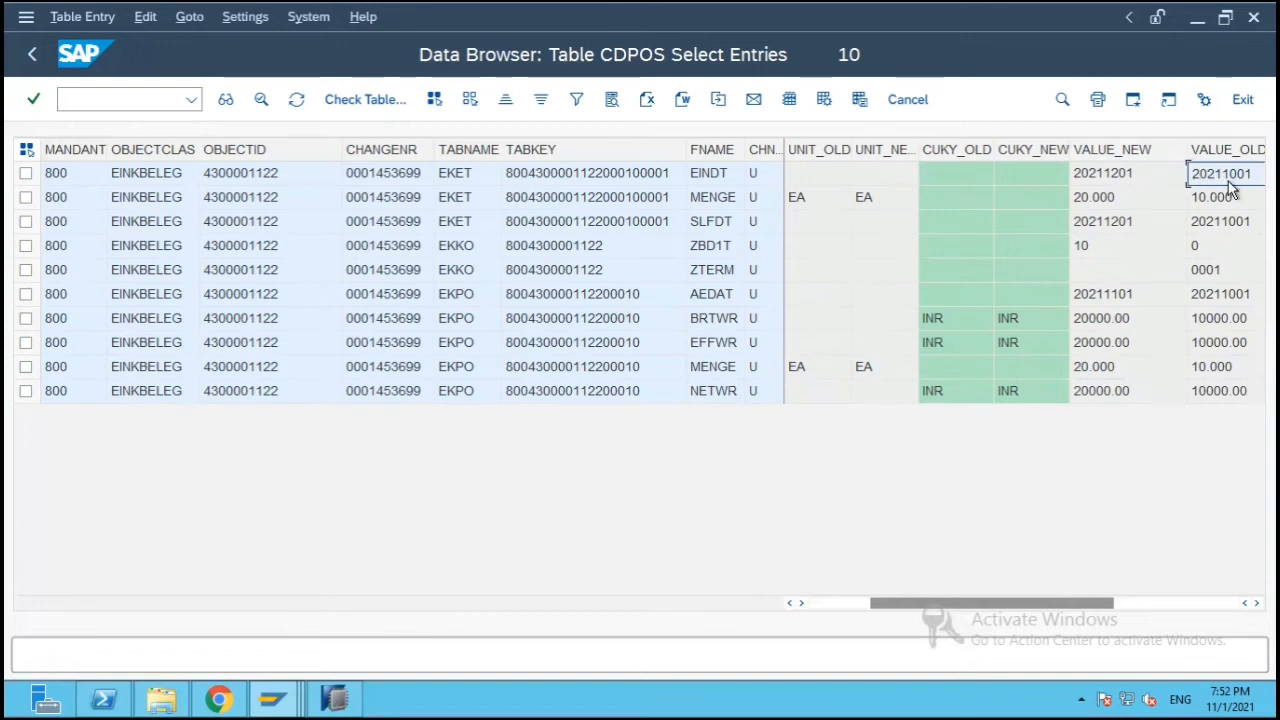
pyautogui.click(1125, 185)
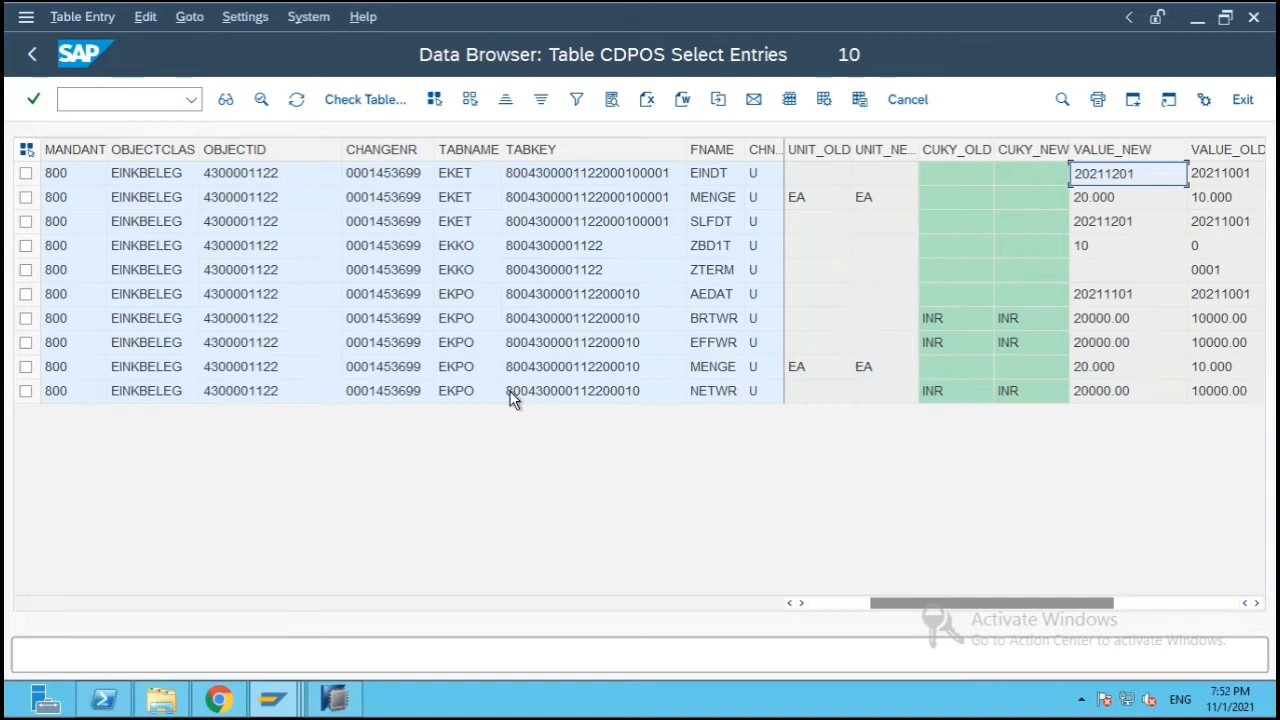
# Step: Examine how the TABKEY column identifies the changed EKPO and EKKO records
pyautogui.click(580, 155)
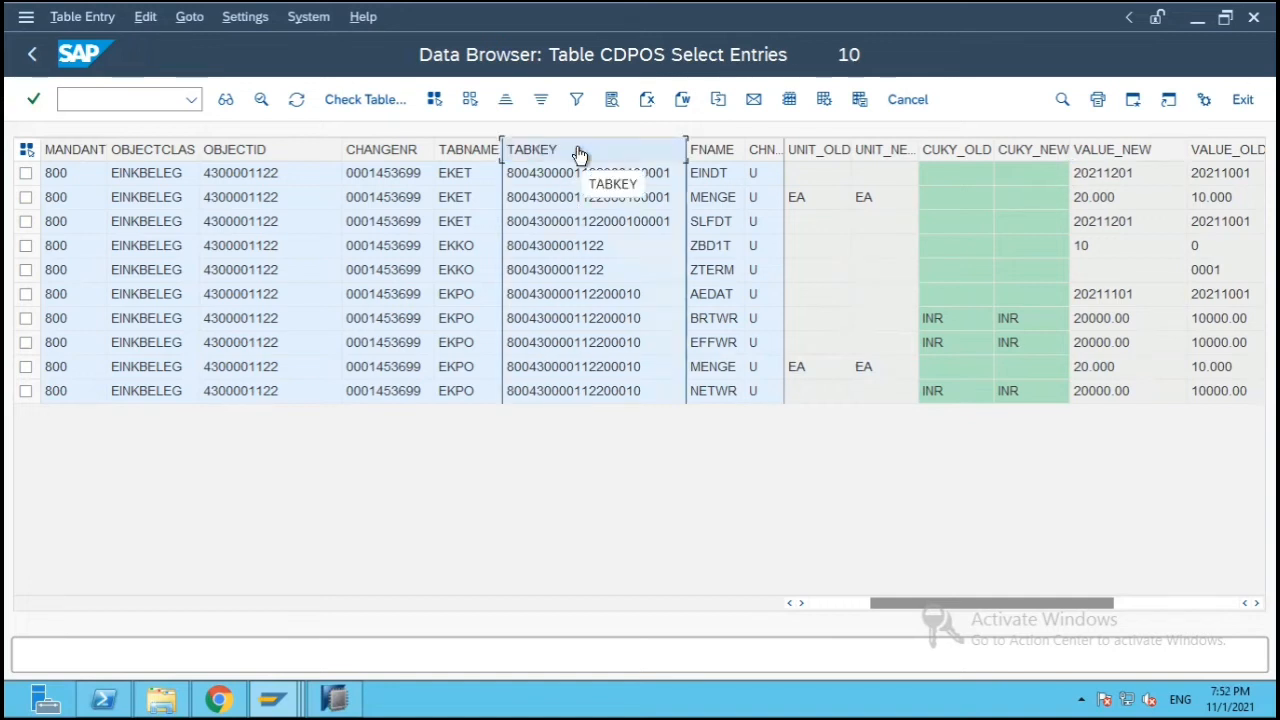
pyautogui.click(555, 370)
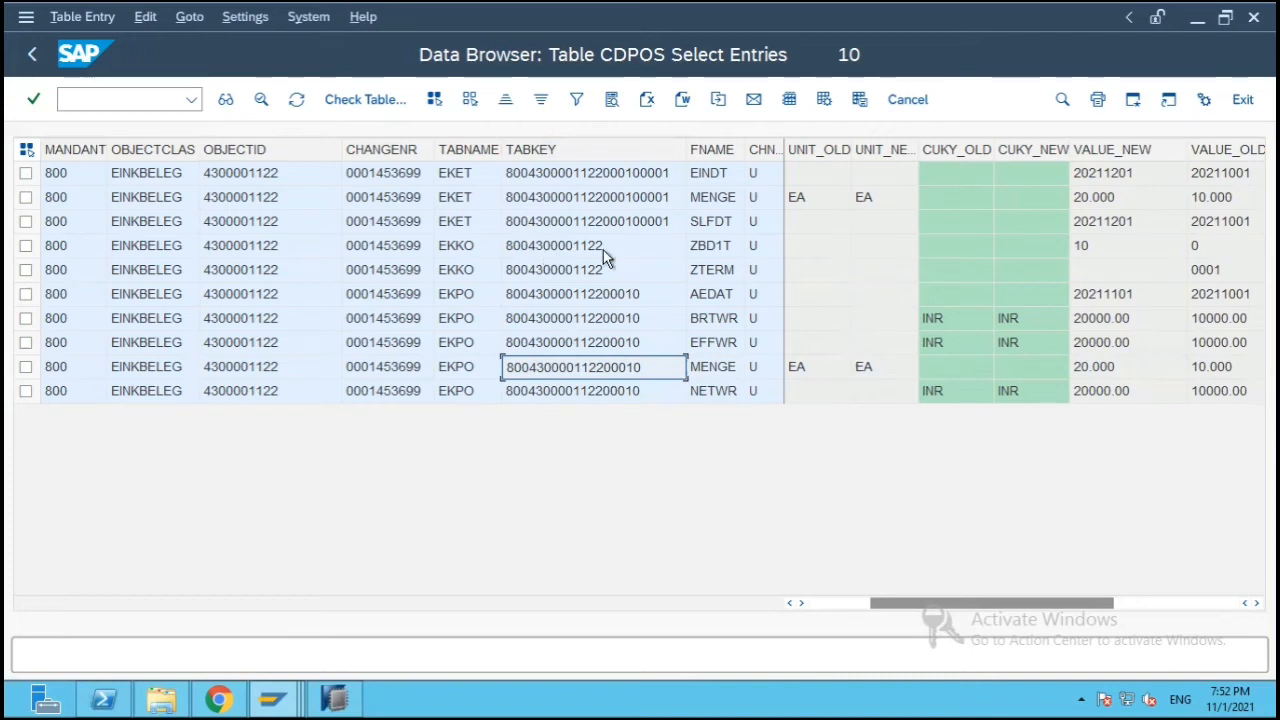
pyautogui.click(468, 245)
# Step: Open a new session from the CDPOS results, start transaction SE11 and display the database table EKKO
pyautogui.click(281, 700)
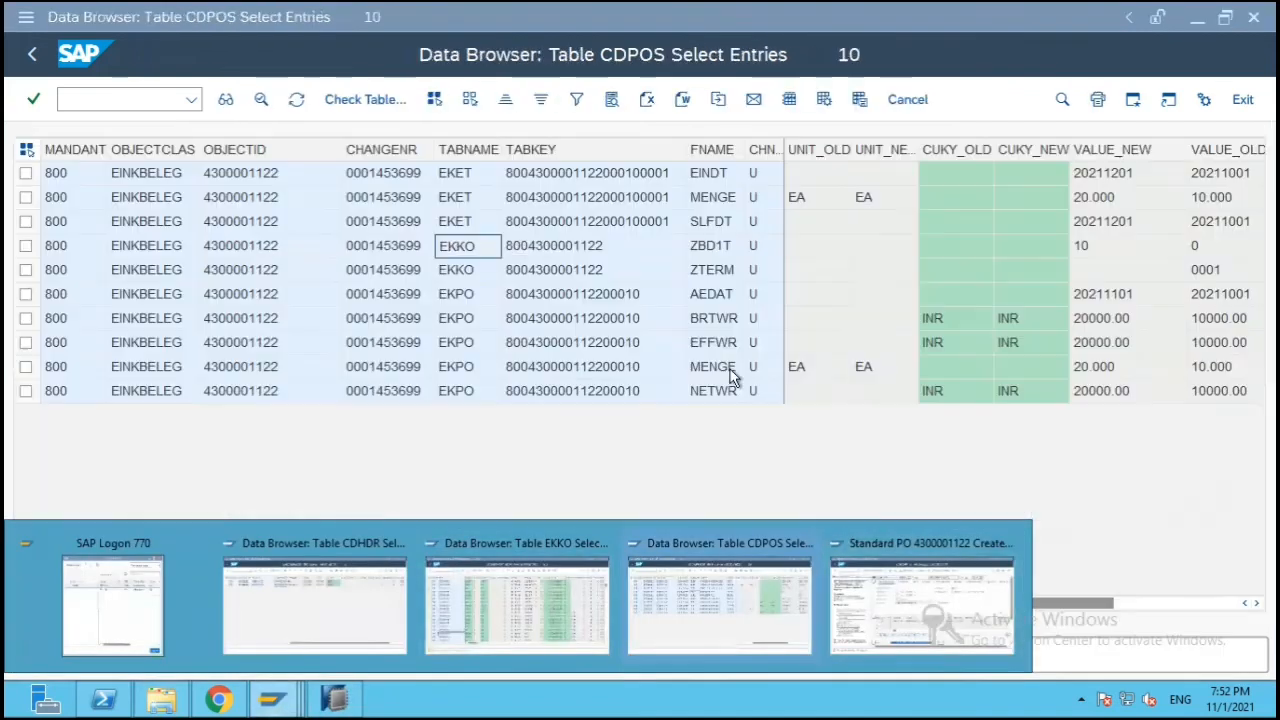
pyautogui.click(694, 610)
pyautogui.click(1133, 99)
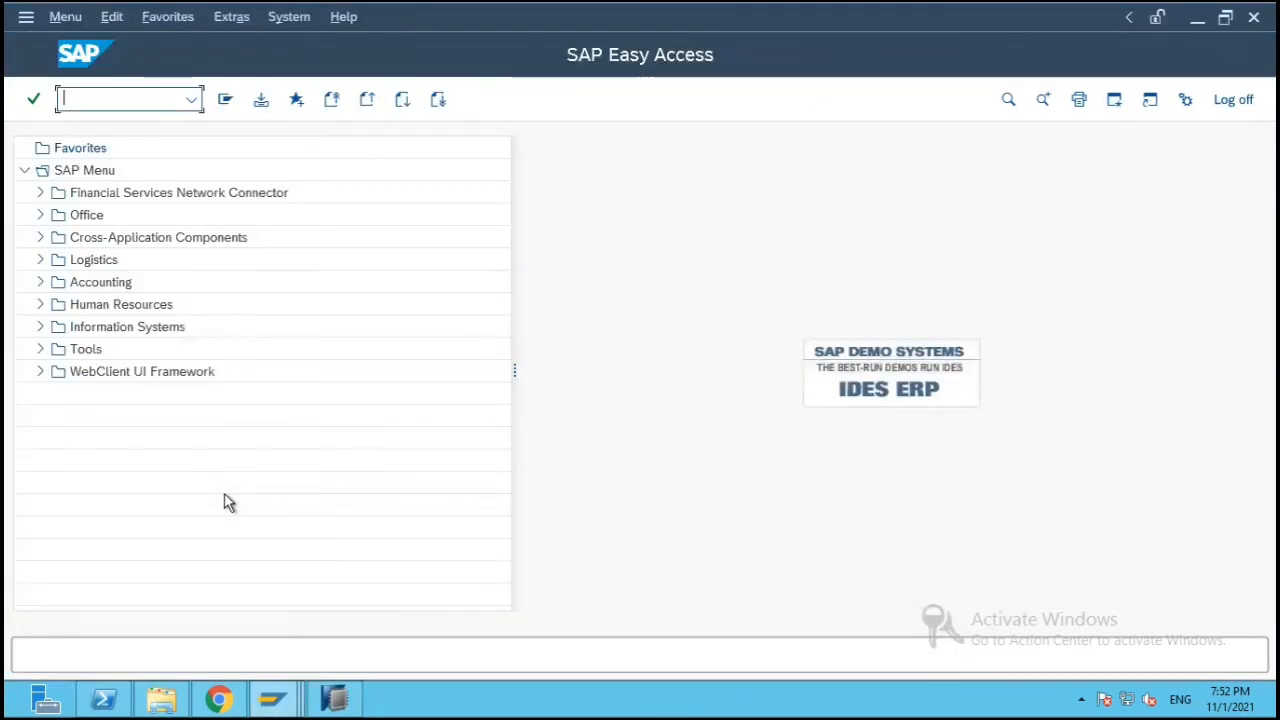
pyautogui.write('se11')
pyautogui.press('Return')
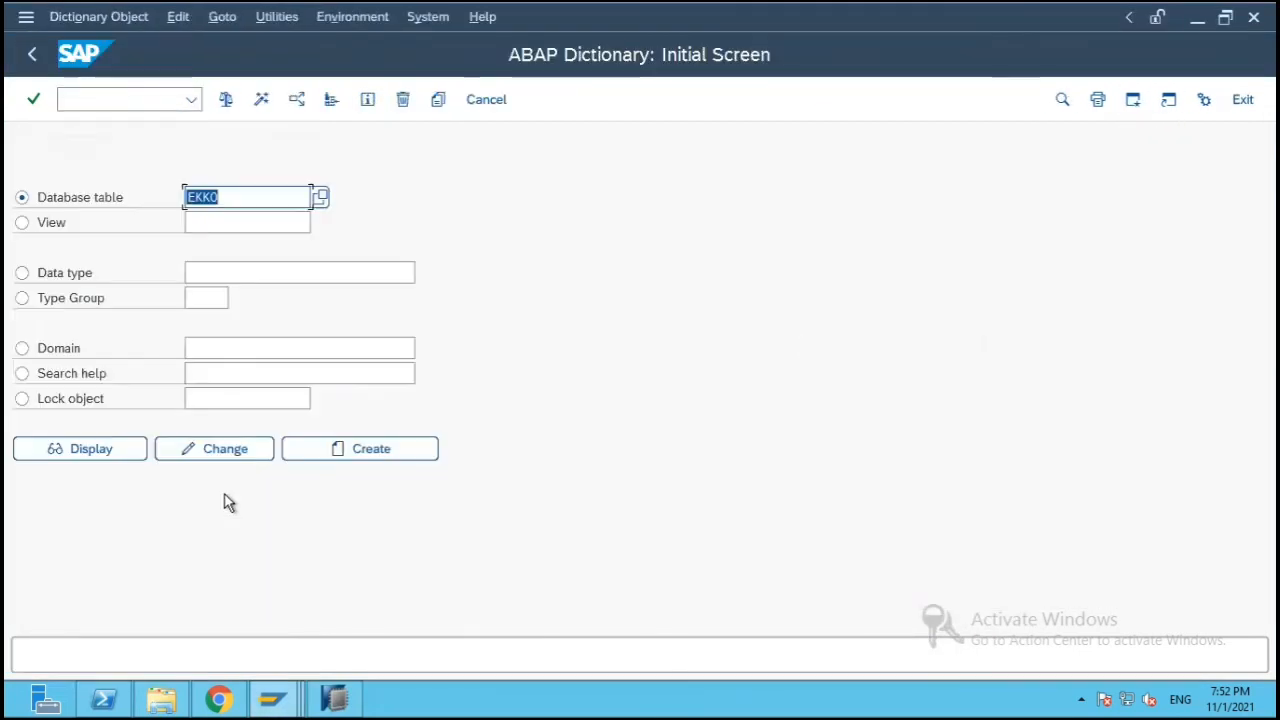
pyautogui.click(110, 450)
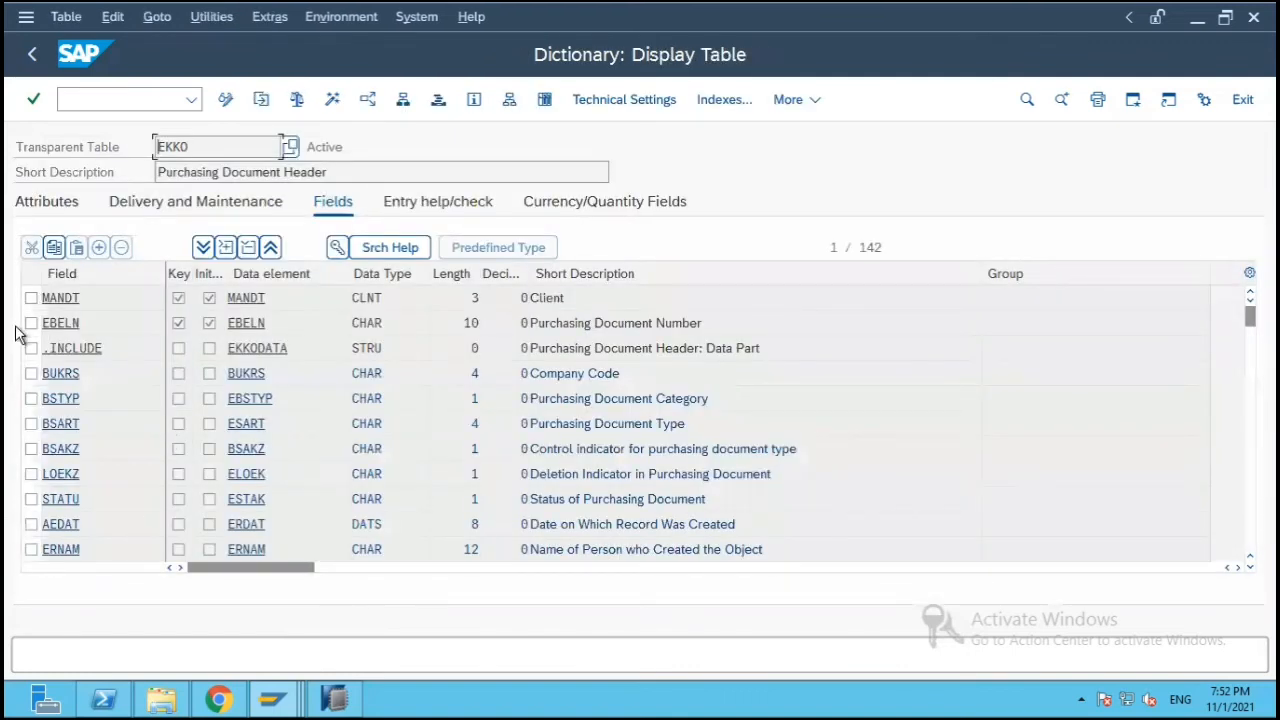
# Step: Mark EKKO's key fields MANDT and EBELN, compare them with the CDPOS TABKEY values, and return to the dictionary's initial screen
pyautogui.click(29, 326)
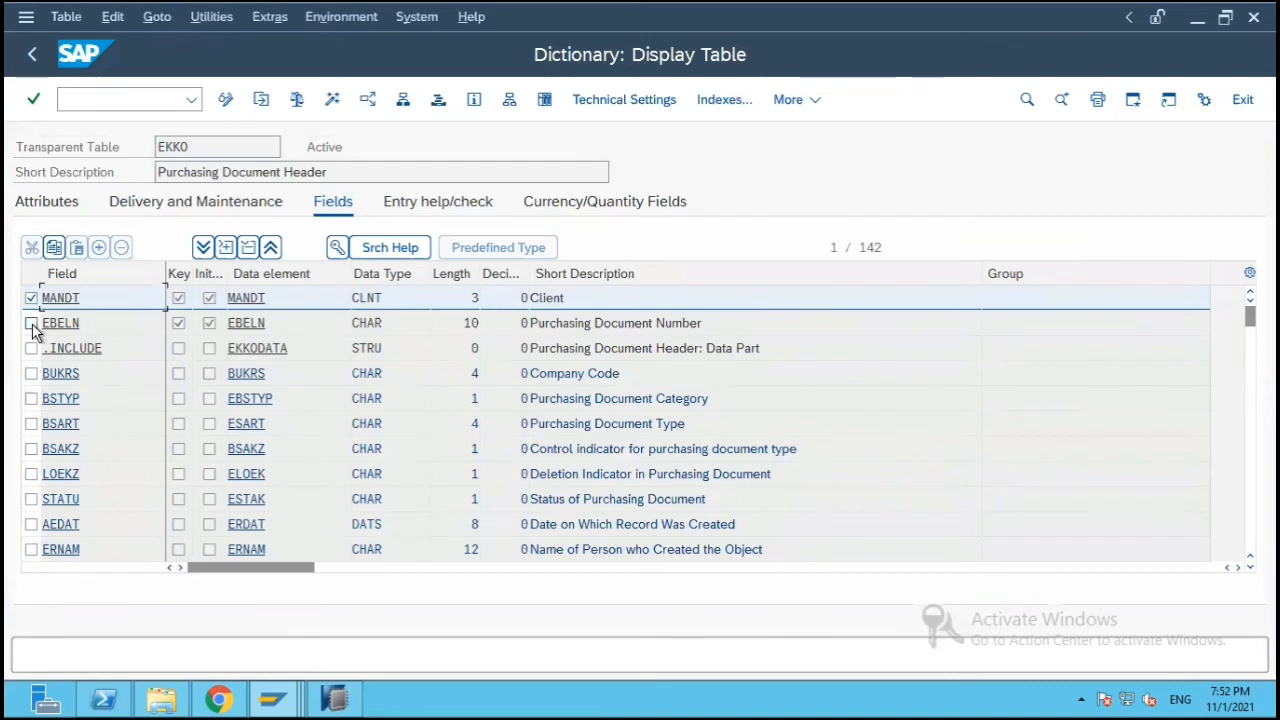
pyautogui.click(31, 324)
pyautogui.moveTo(285, 700)
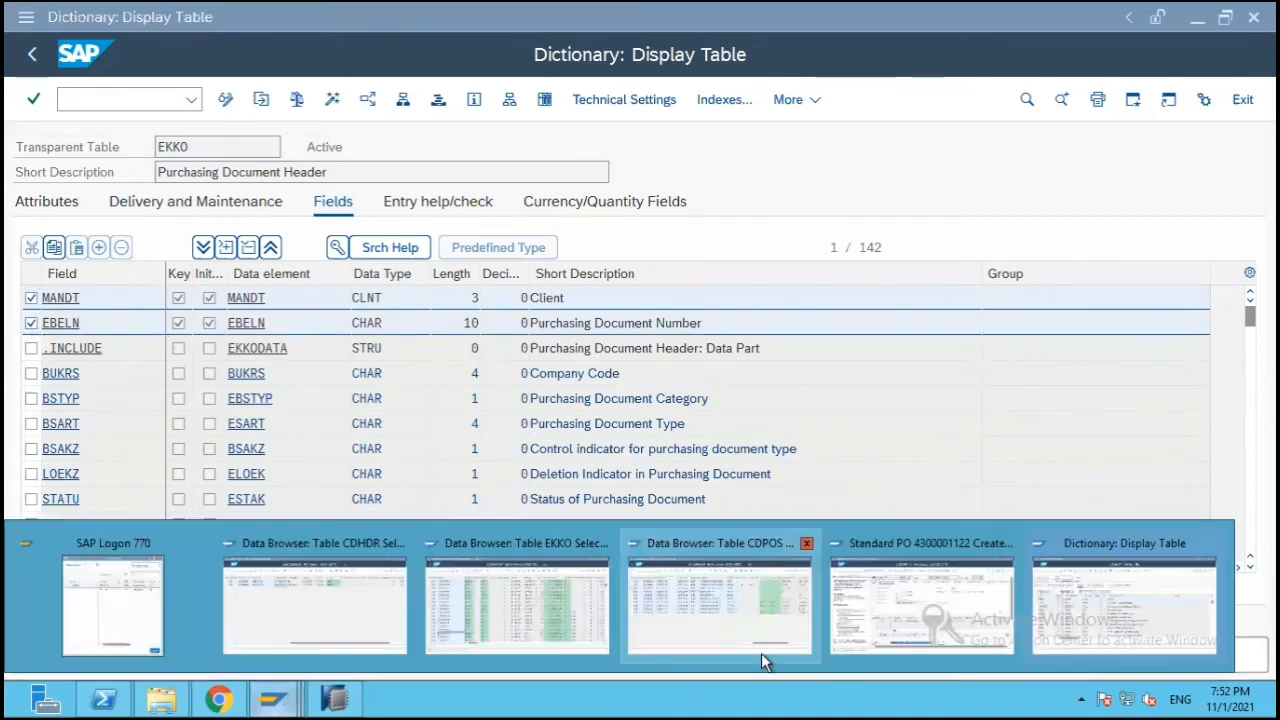
pyautogui.click(752, 608)
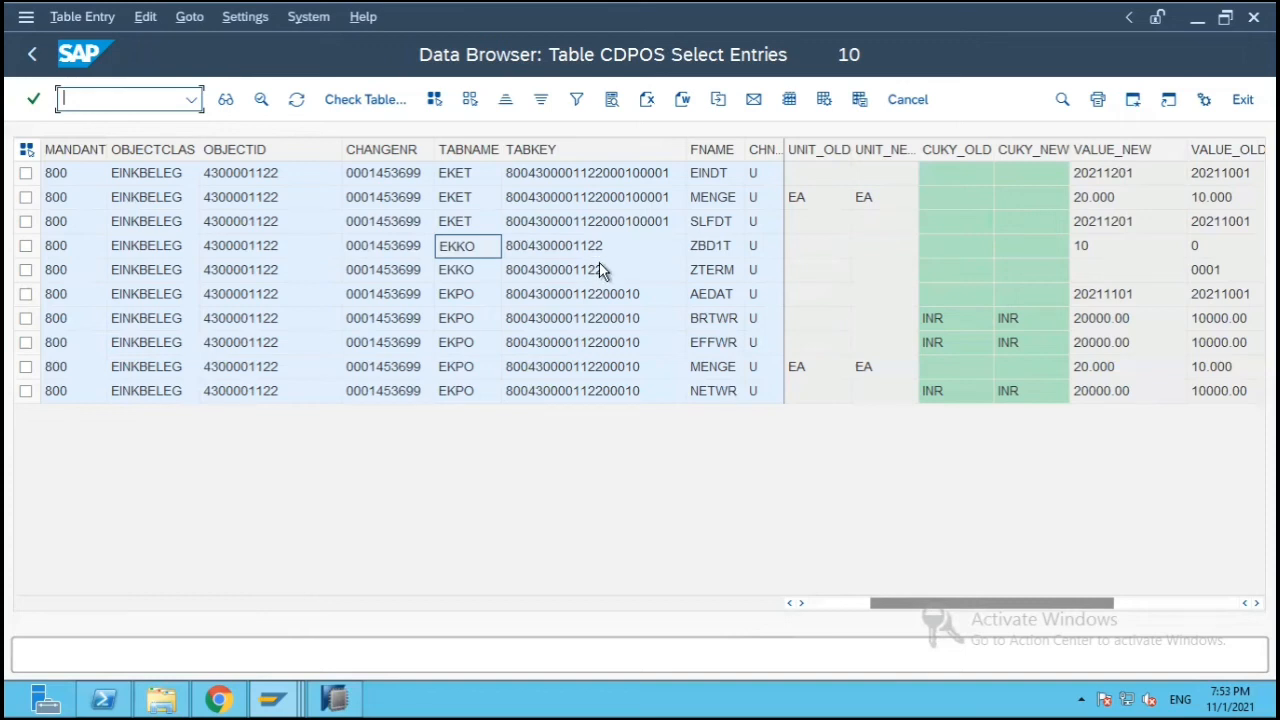
pyautogui.moveTo(275, 700)
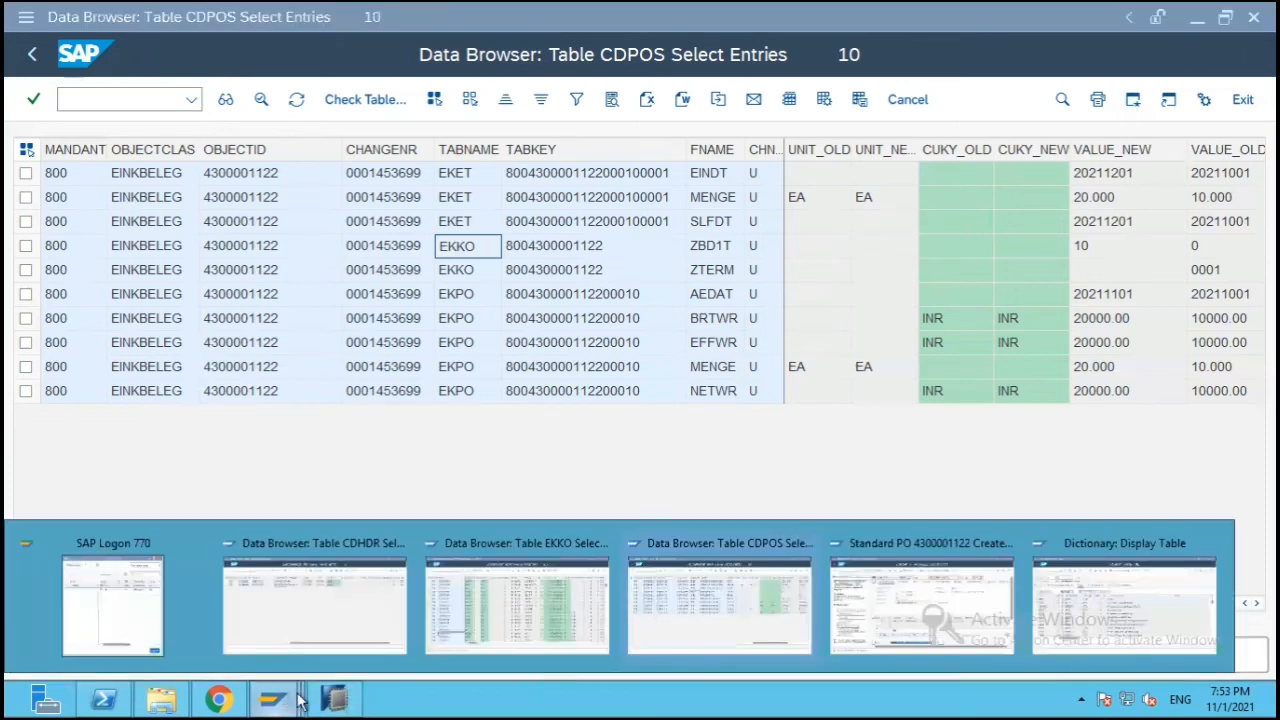
pyautogui.click(1120, 605)
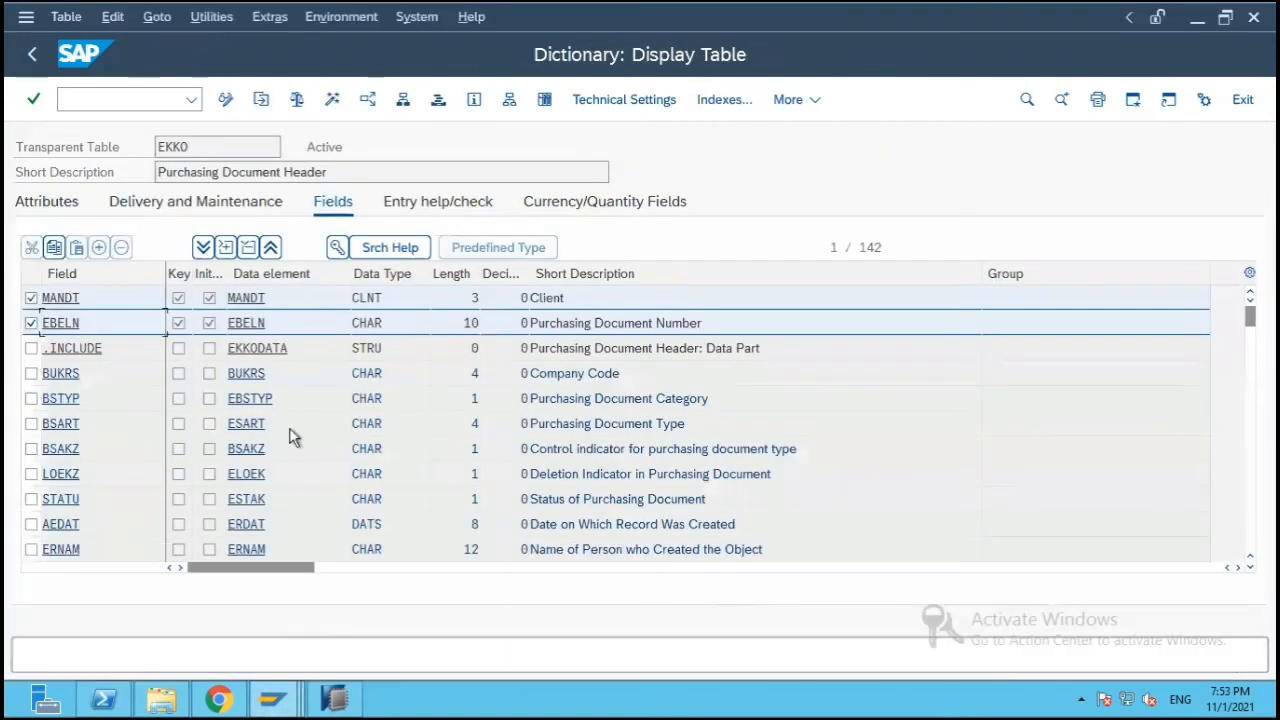
pyautogui.click(35, 60)
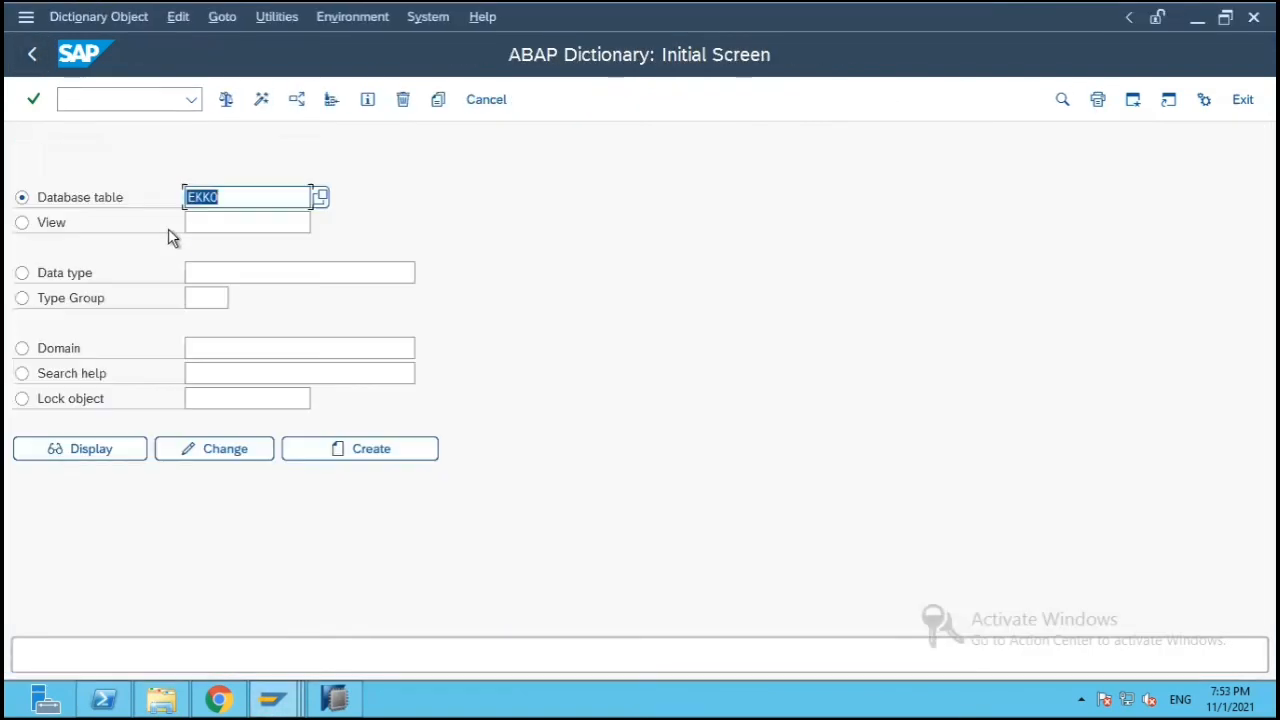
# Step: Display the database table EKPO and mark its key fields MANDT, EBELN and EBELP
pyautogui.write('ekpo')
pyautogui.click(99, 449)
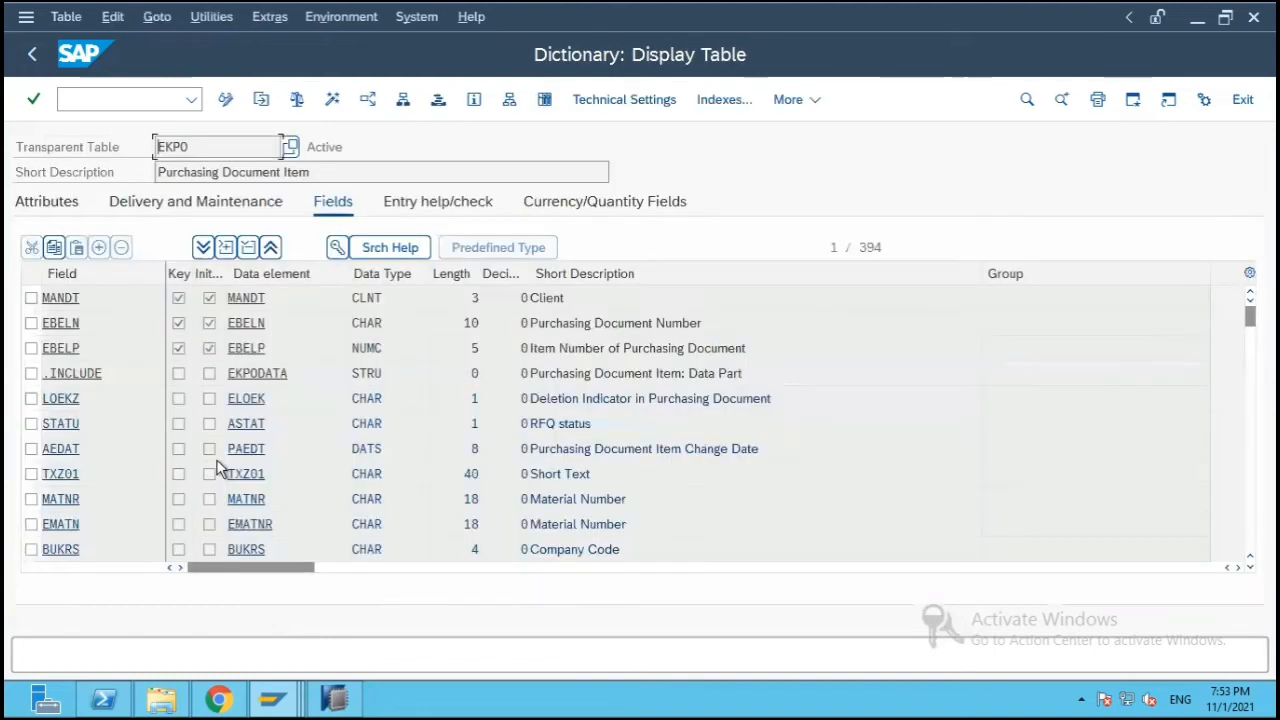
pyautogui.click(31, 298)
pyautogui.click(31, 323)
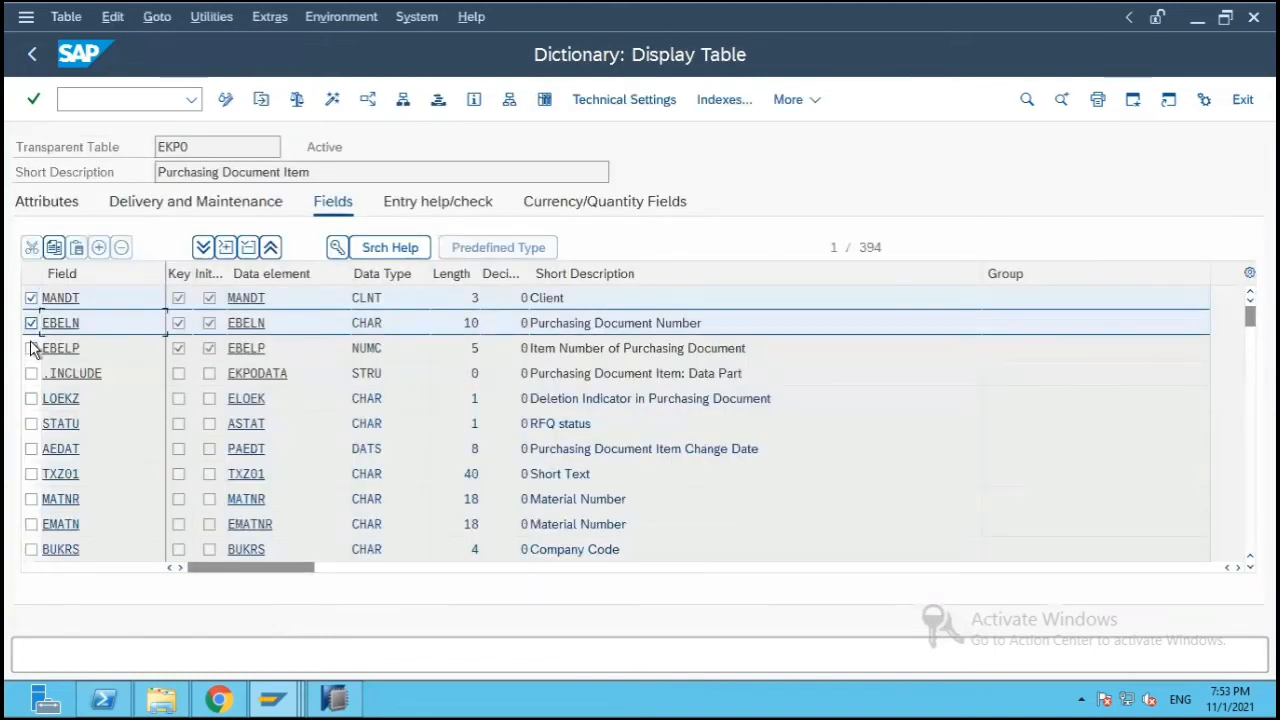
pyautogui.click(31, 348)
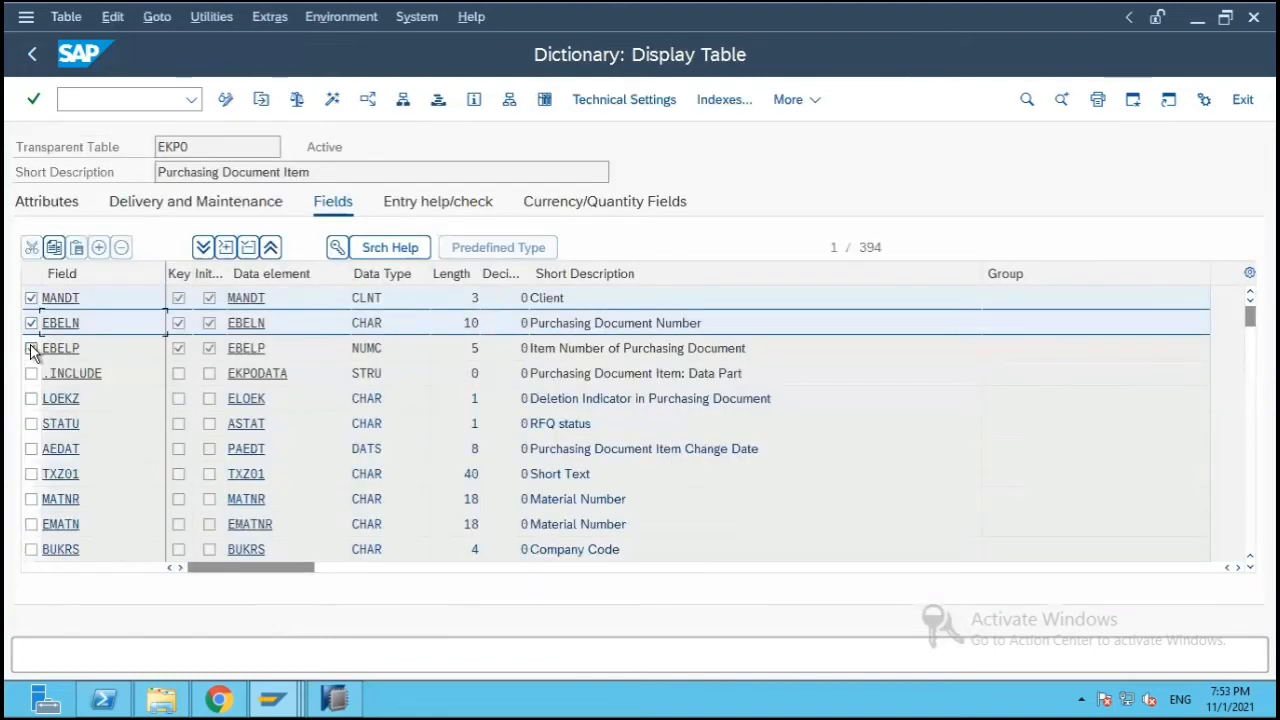
pyautogui.click(117, 327)
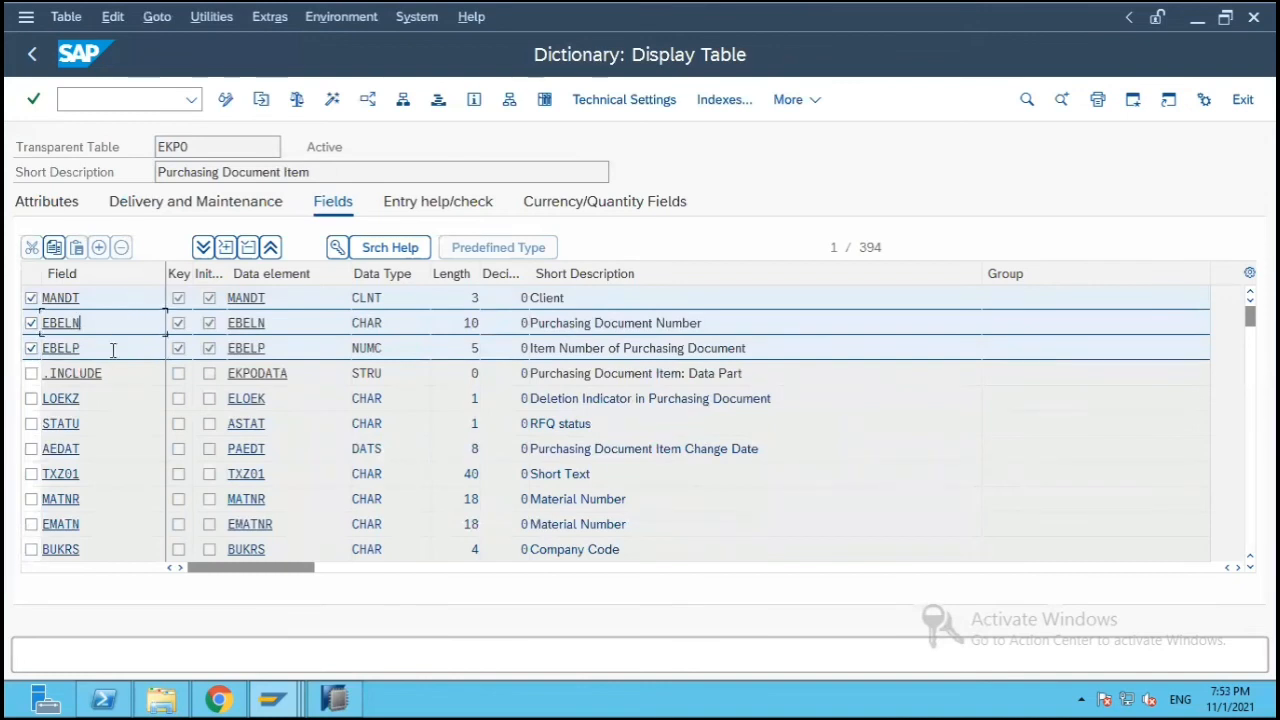
pyautogui.click(113, 350)
# Step: Compare the EKPO entries' TABKEY values in the CDPOS results with EKPO's key fields, checking the field length of EBELP
pyautogui.click(294, 702)
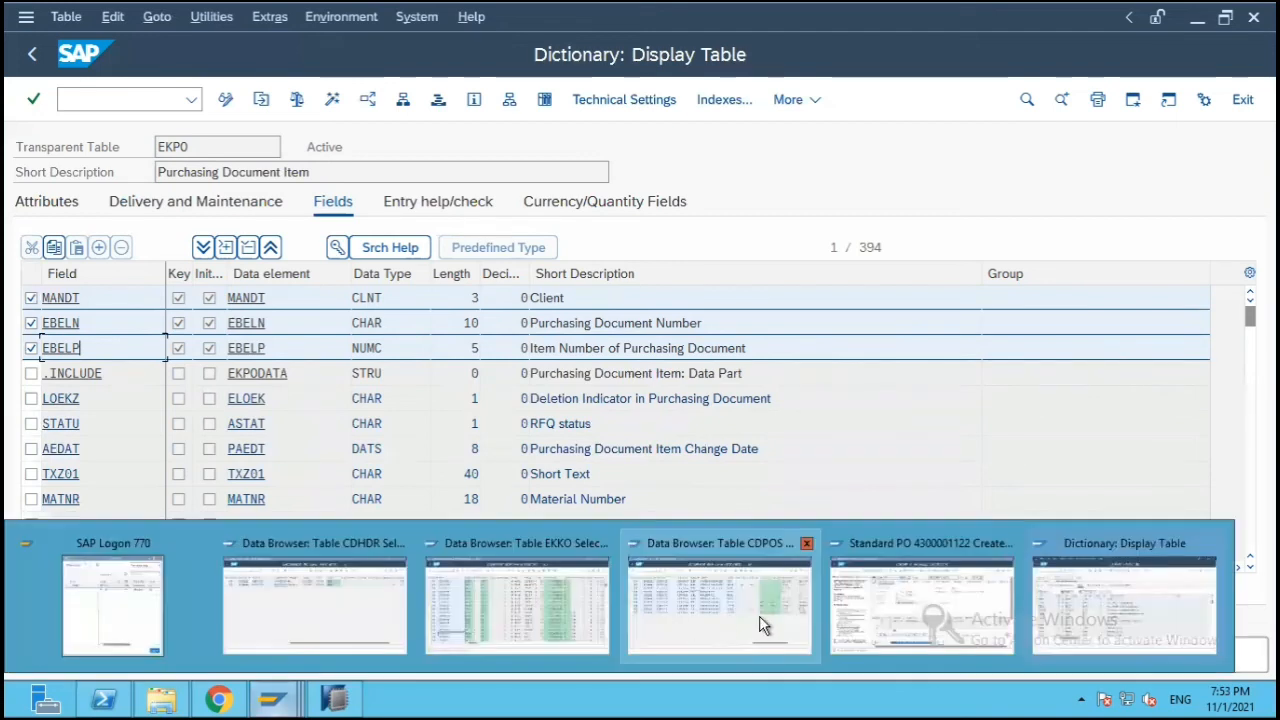
pyautogui.click(760, 625)
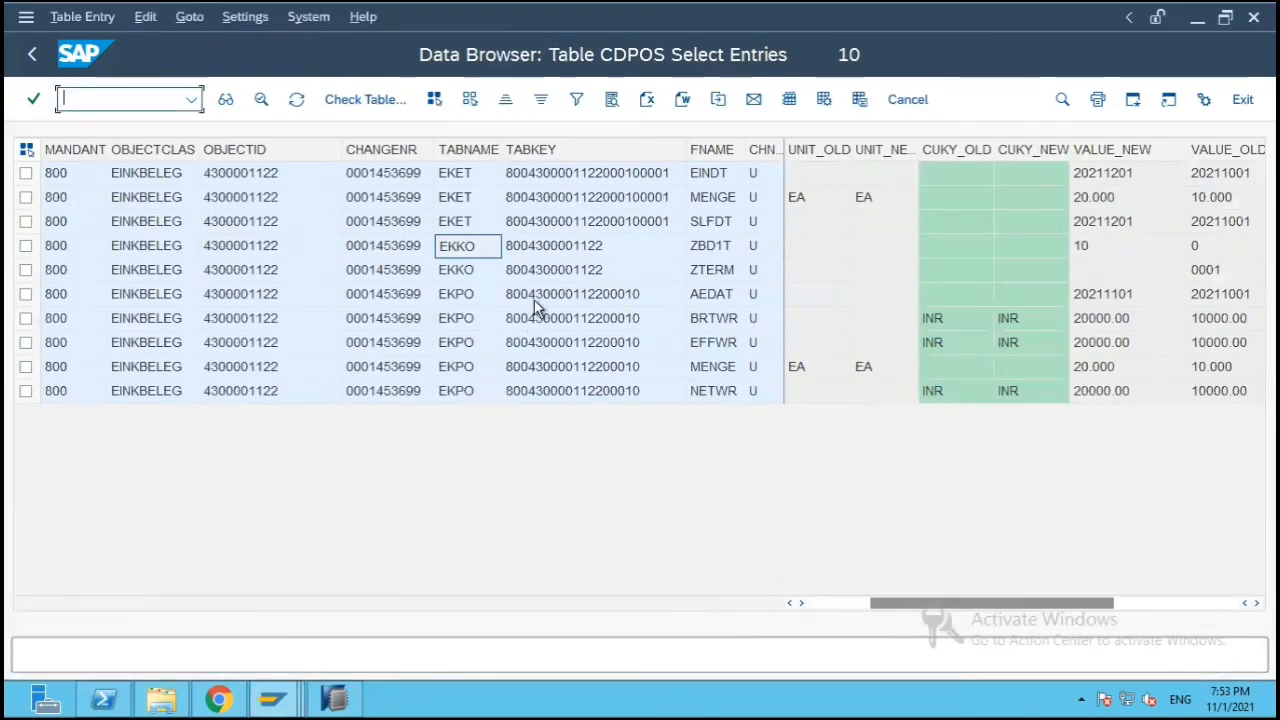
pyautogui.click(474, 300)
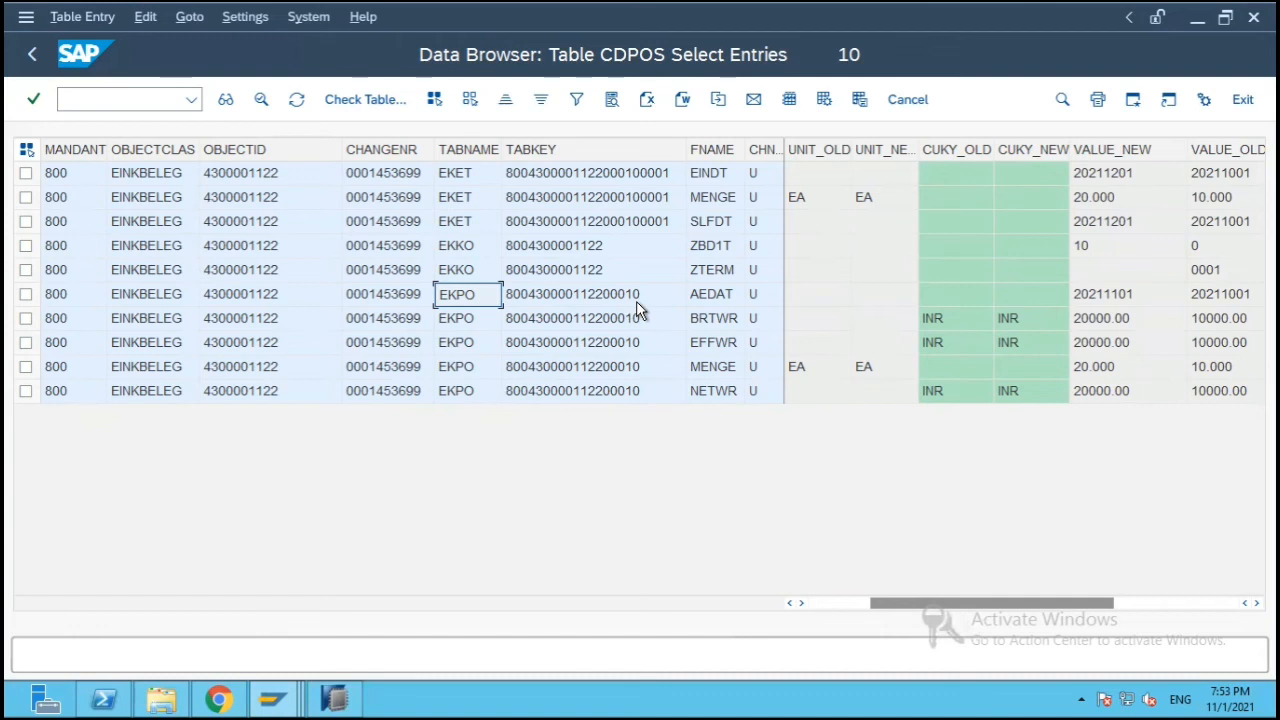
pyautogui.moveTo(300, 700)
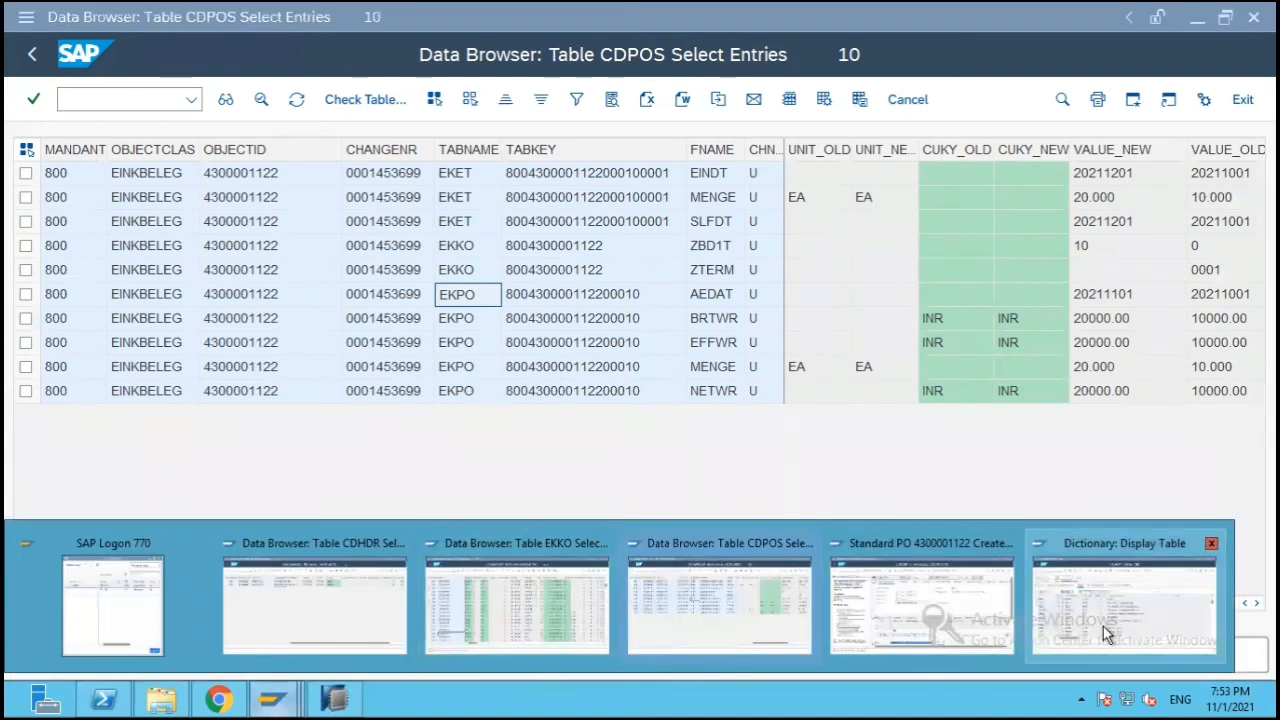
pyautogui.click(1095, 630)
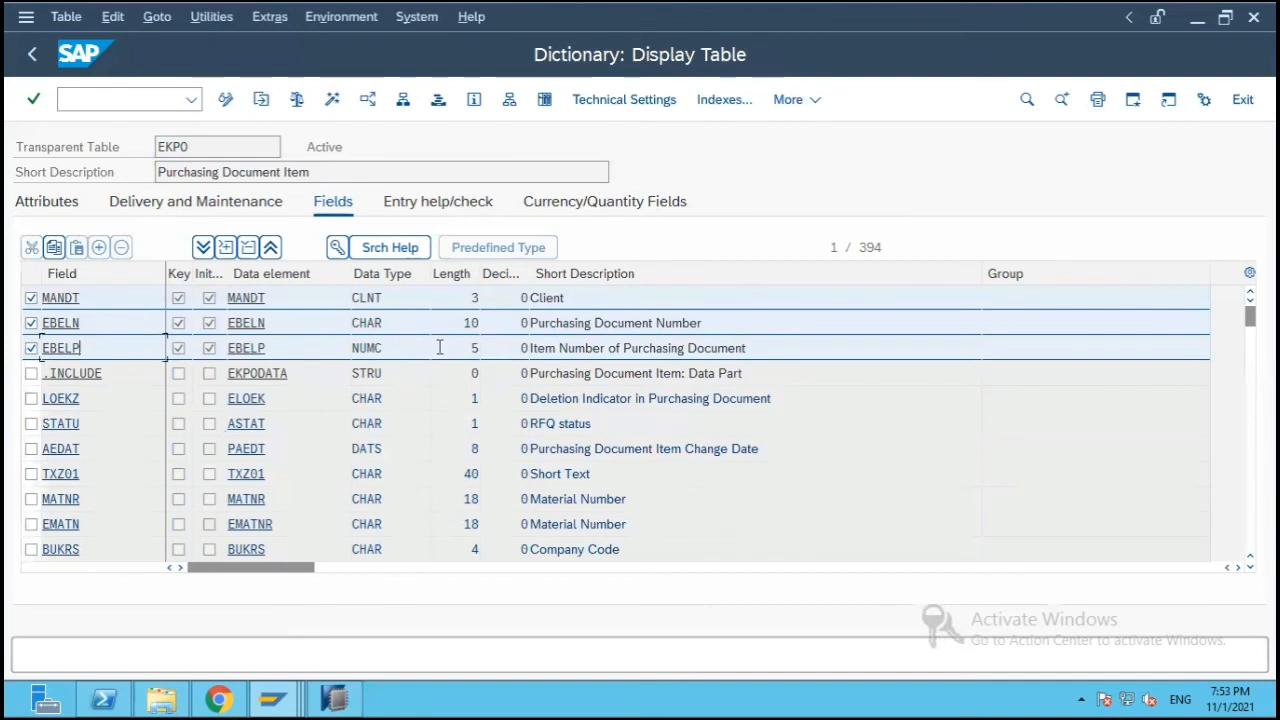
pyautogui.moveTo(469, 347); pyautogui.dragTo(482, 350)
pyautogui.click(333, 700)
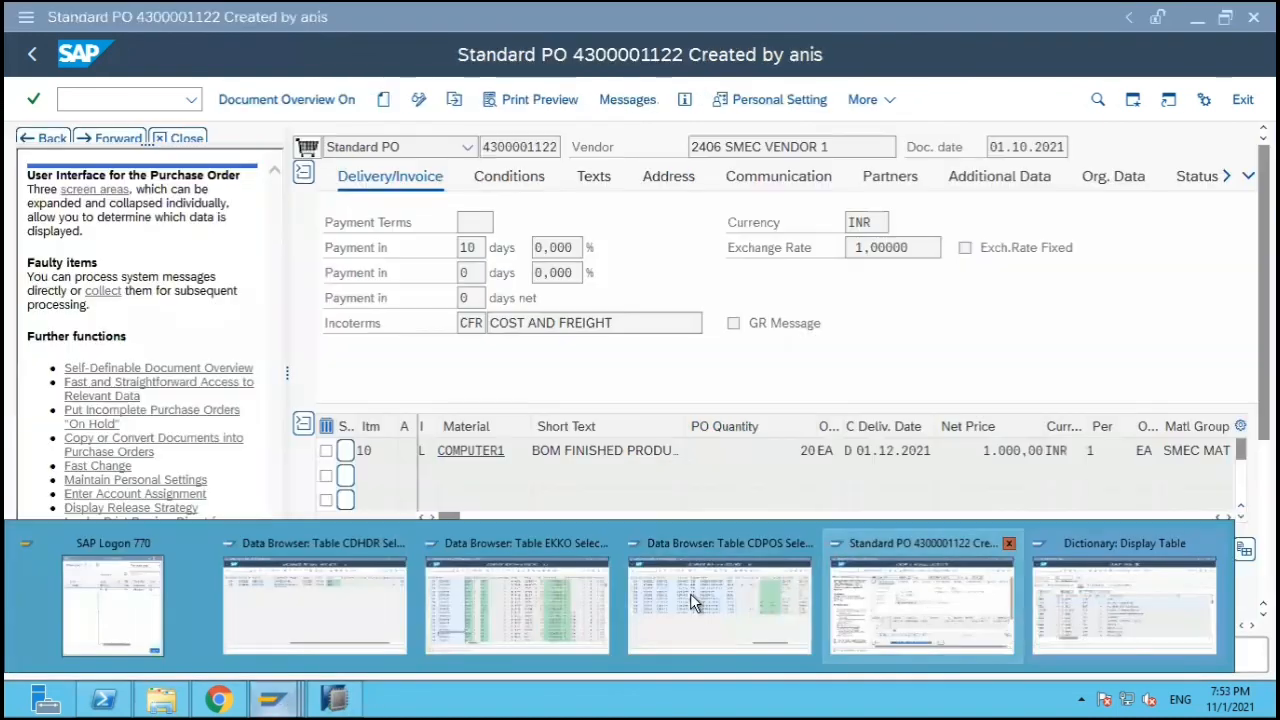
pyautogui.click(690, 593)
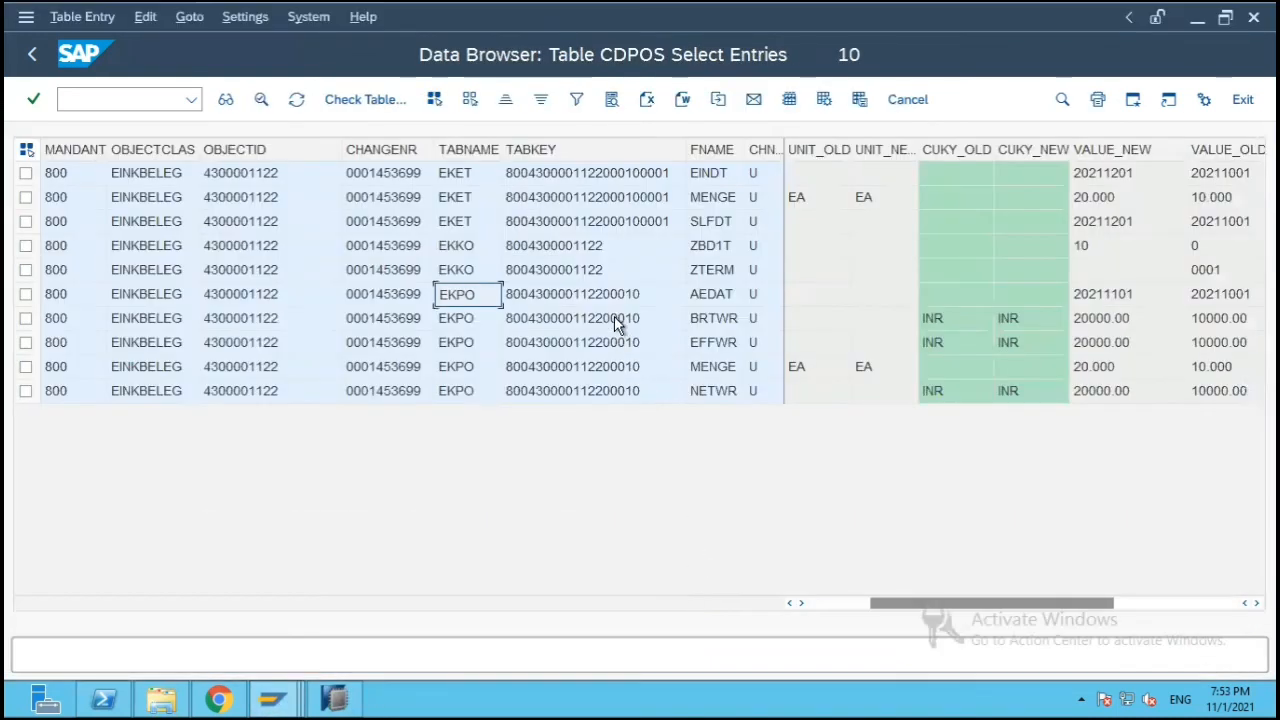
pyautogui.click(638, 297)
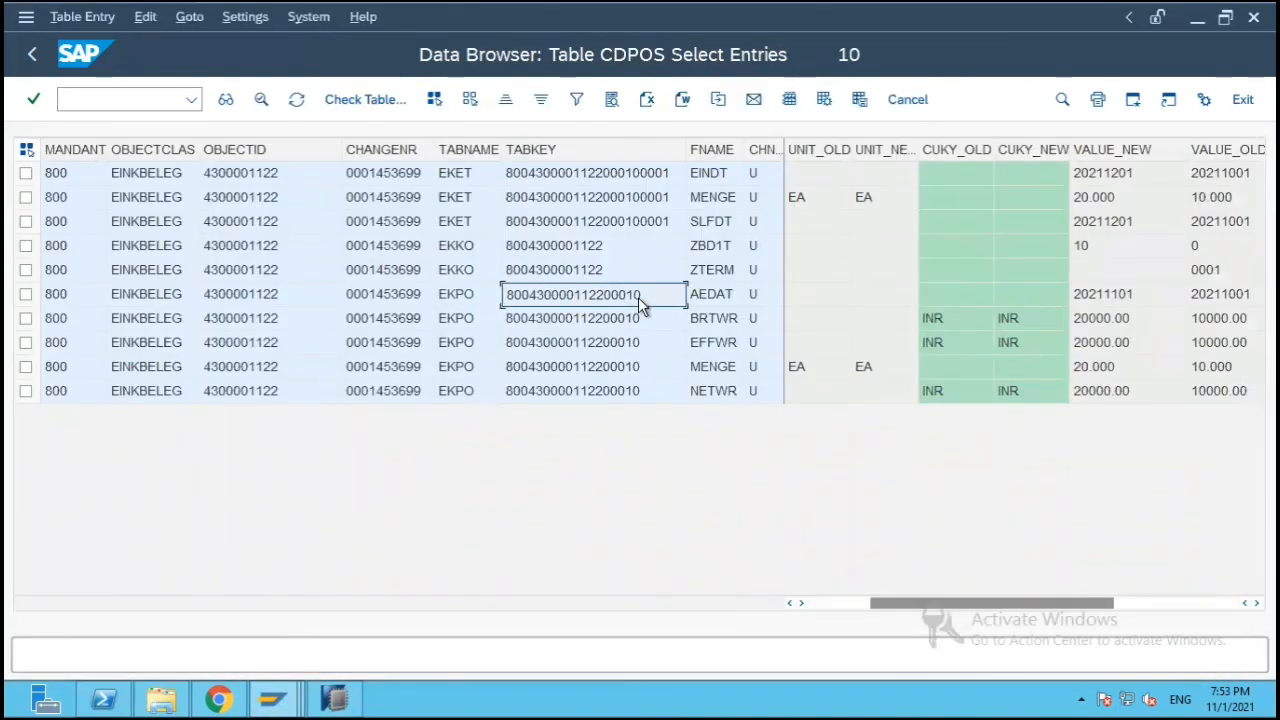
# Step: Select the first EKET entry in the CDPOS results, return to the dictionary session and display the database table EKET
pyautogui.click(471, 170)
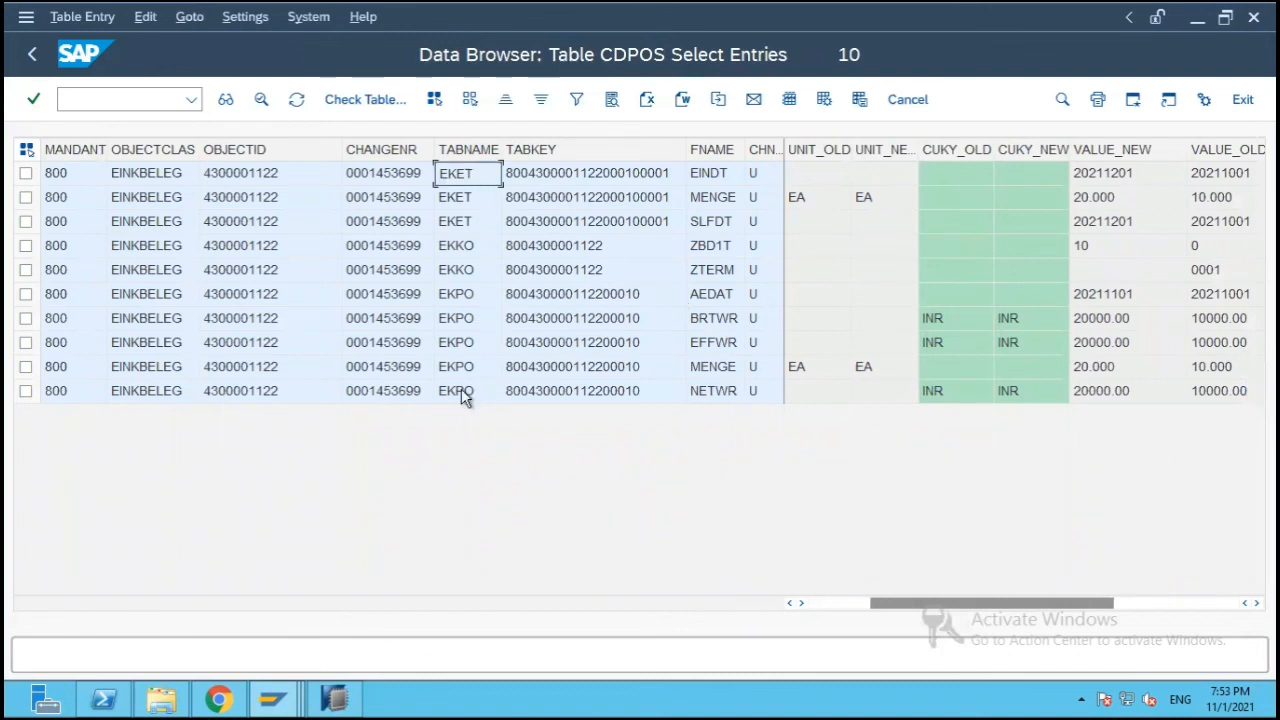
pyautogui.click(333, 700)
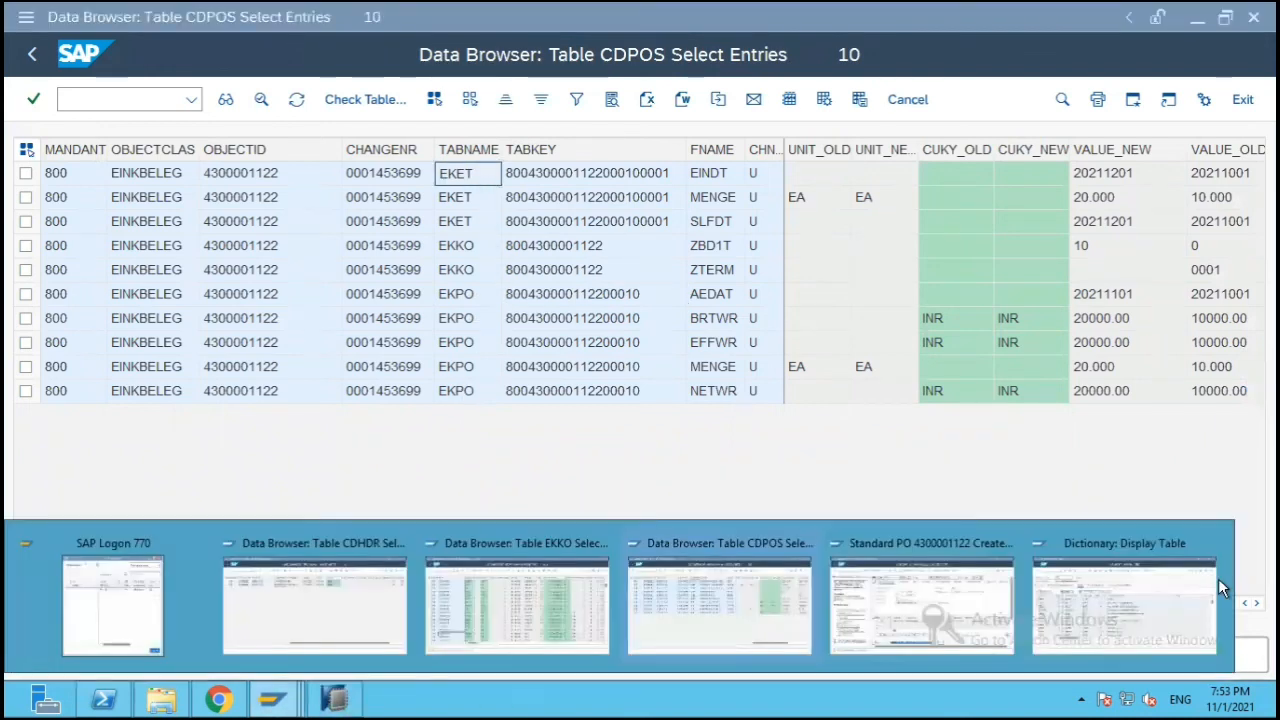
pyautogui.click(1146, 606)
pyautogui.press('F3')
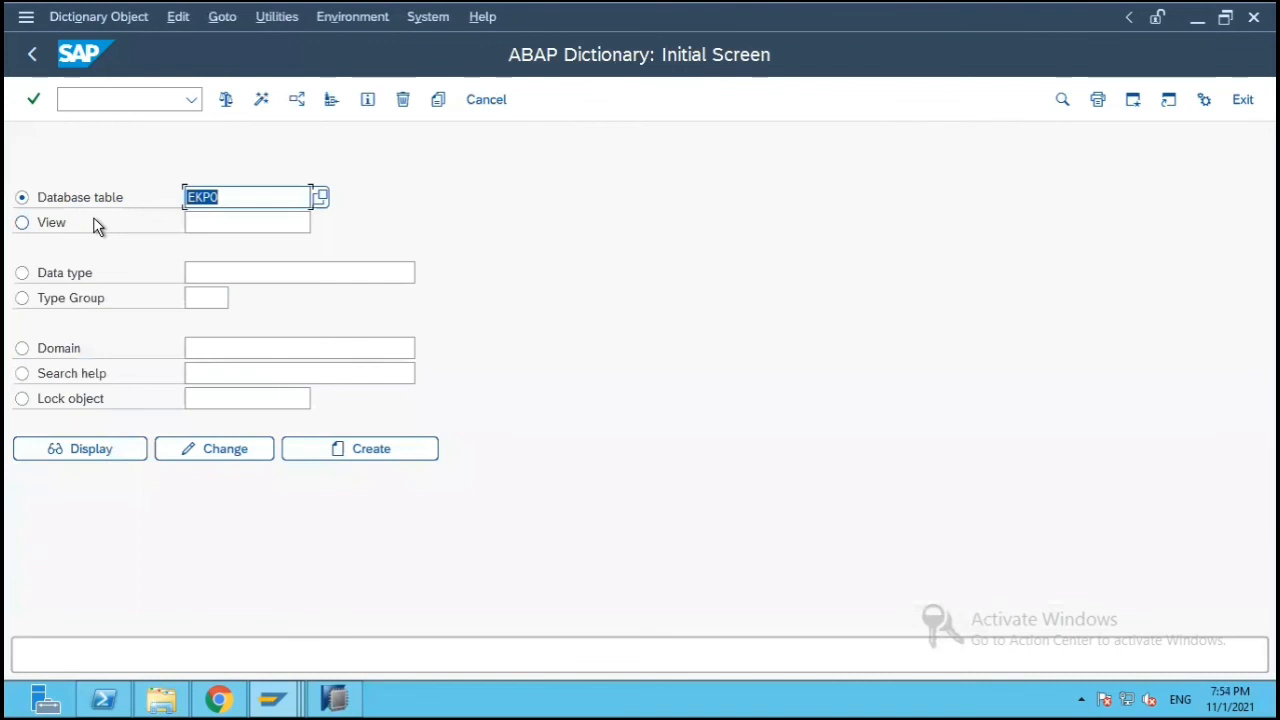
pyautogui.write('eket')
pyautogui.click(100, 449)
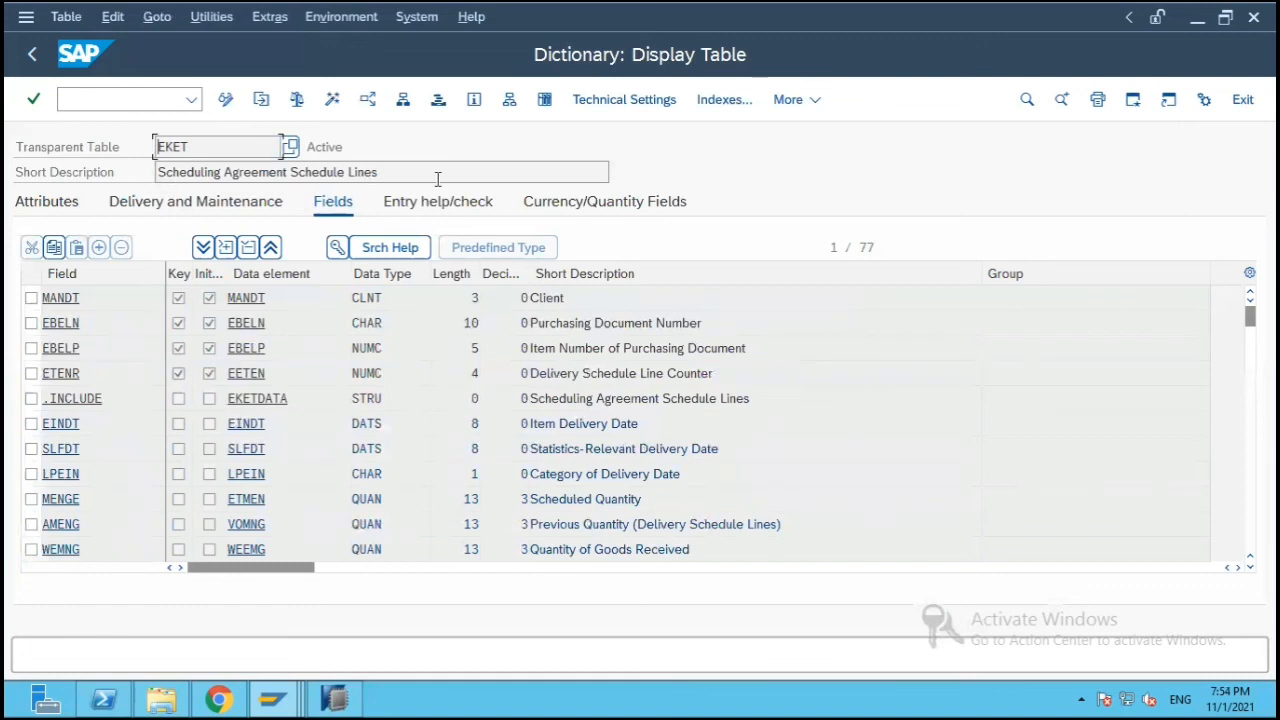
# Step: Mark EKET's key fields MANDT, EBELN, EBELP and ETENR, and switch to the CDPOS results to compare the TABKEY values
pyautogui.click(31, 298)
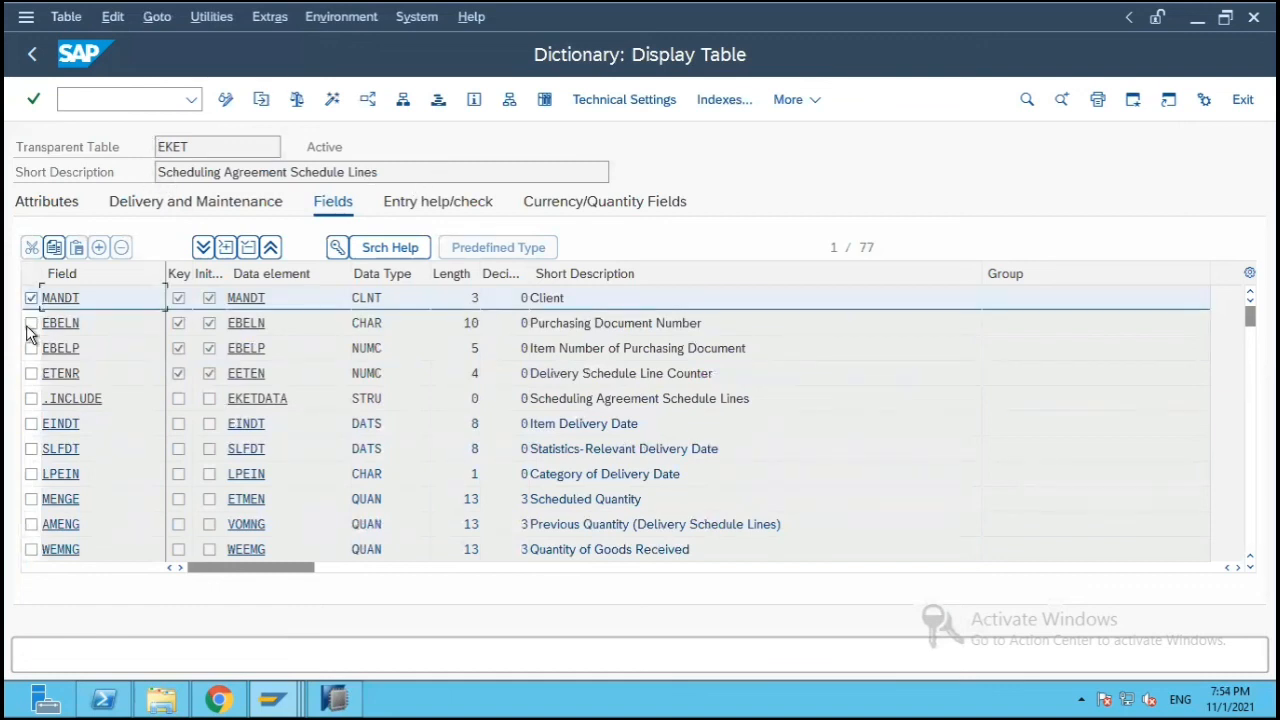
pyautogui.click(31, 323)
pyautogui.click(31, 348)
pyautogui.click(31, 373)
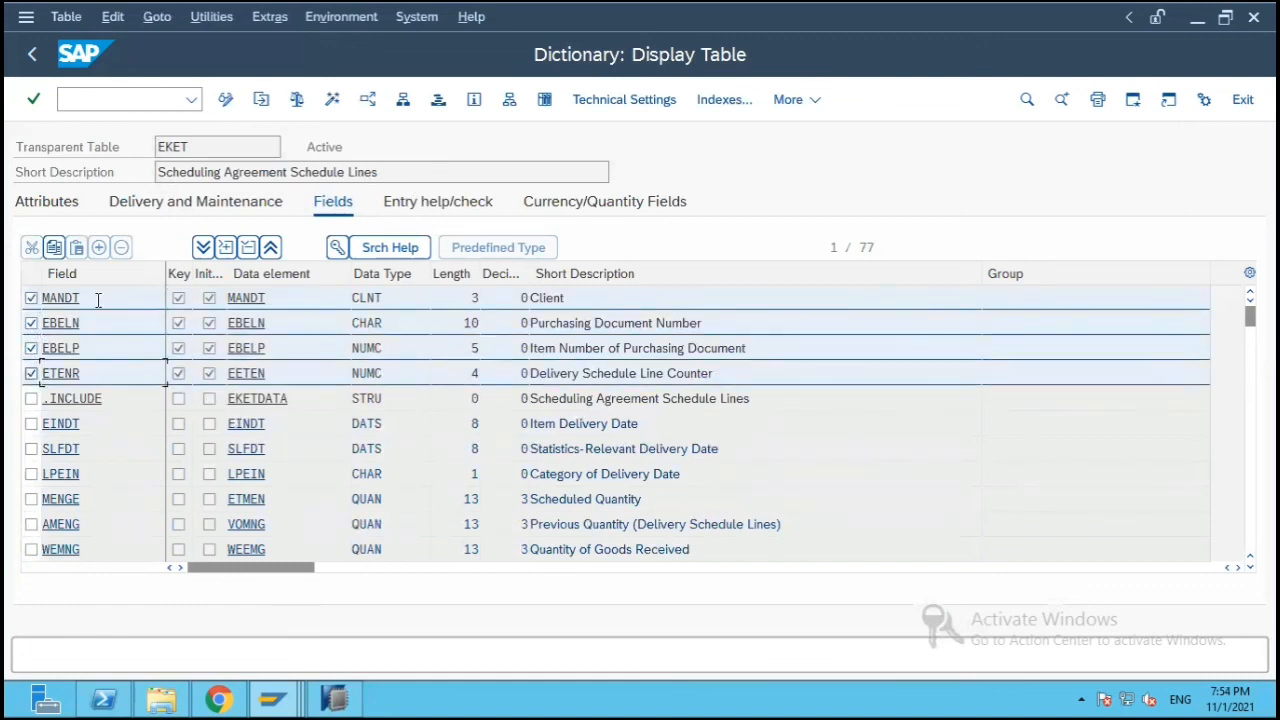
pyautogui.click(98, 298)
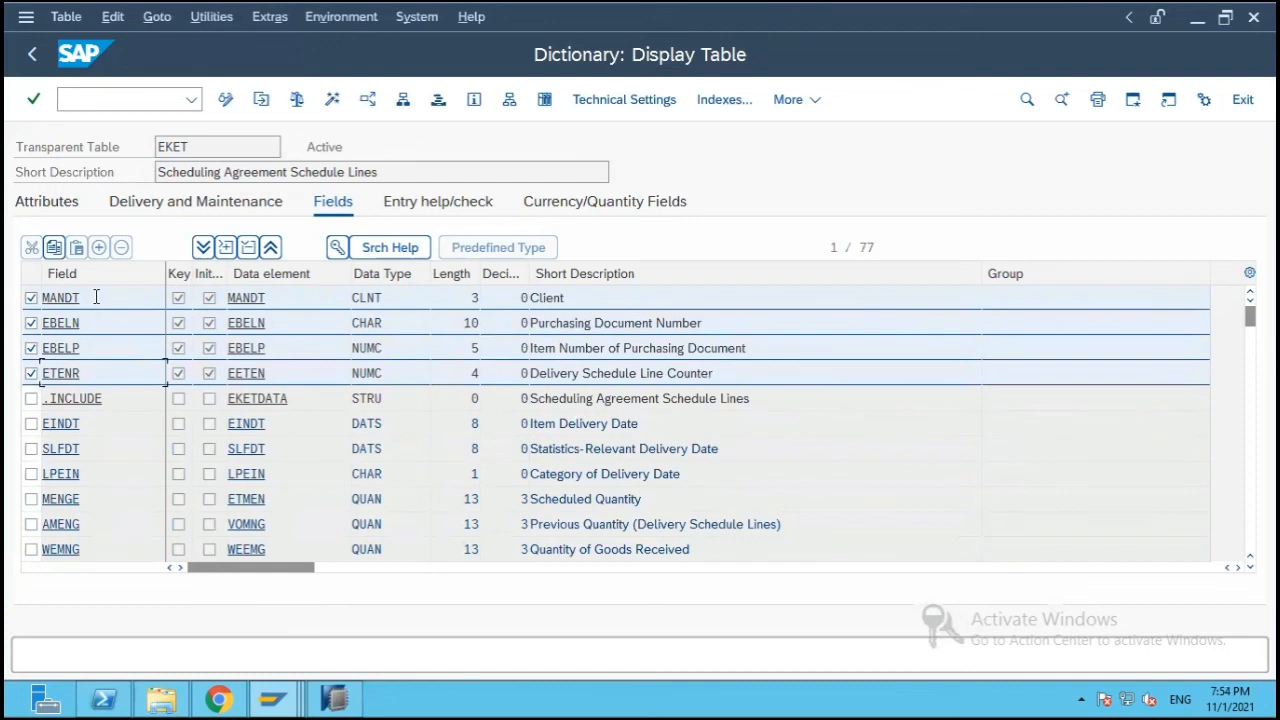
pyautogui.click(94, 348)
pyautogui.click(111, 380)
pyautogui.moveTo(272, 698)
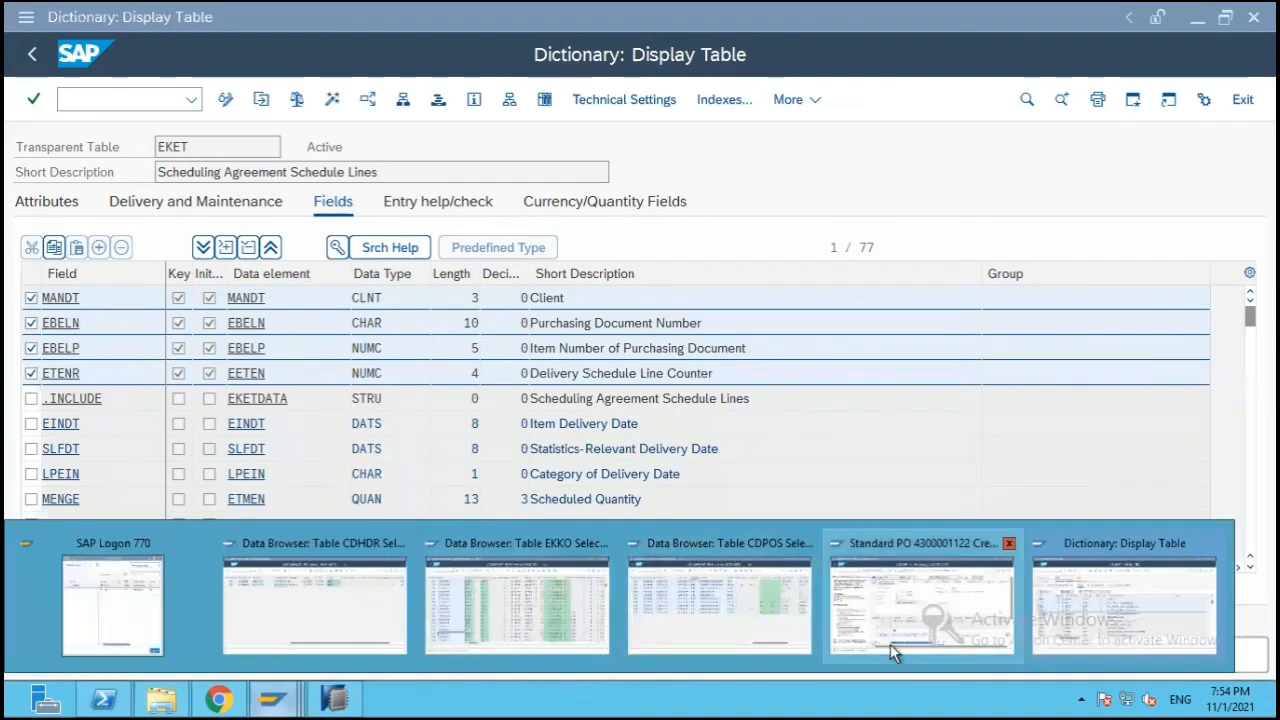
pyautogui.click(745, 630)
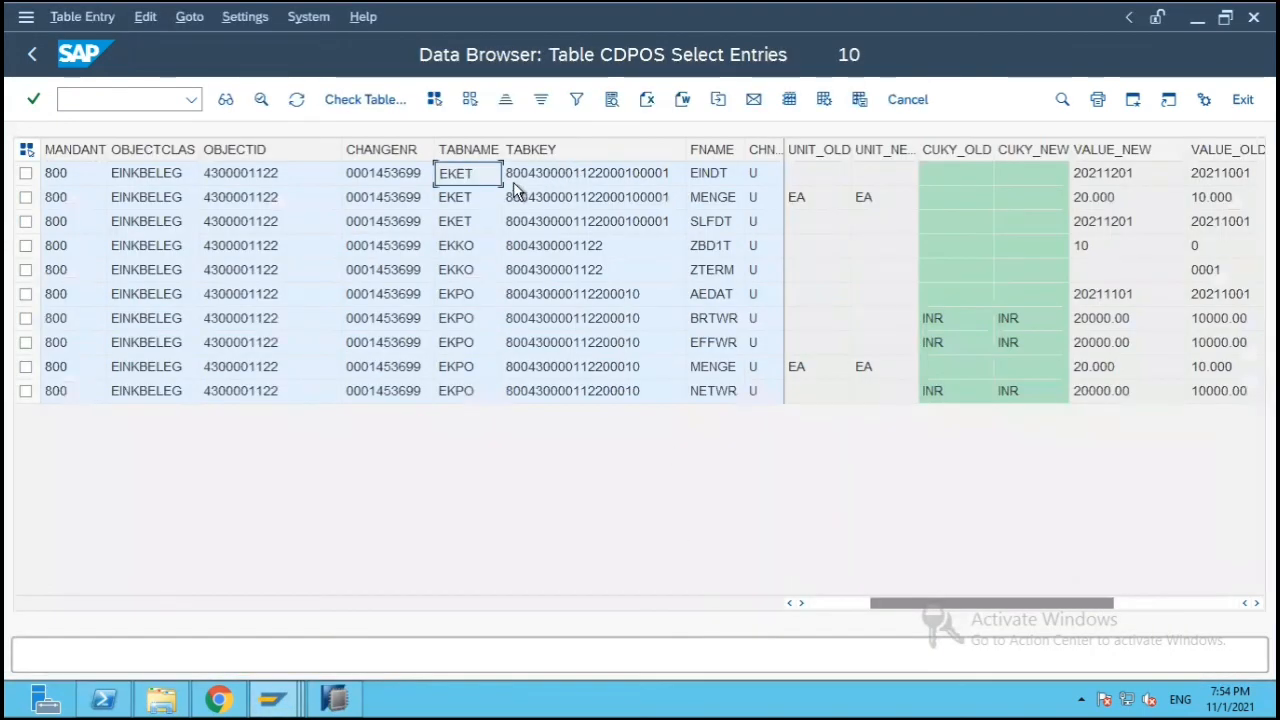